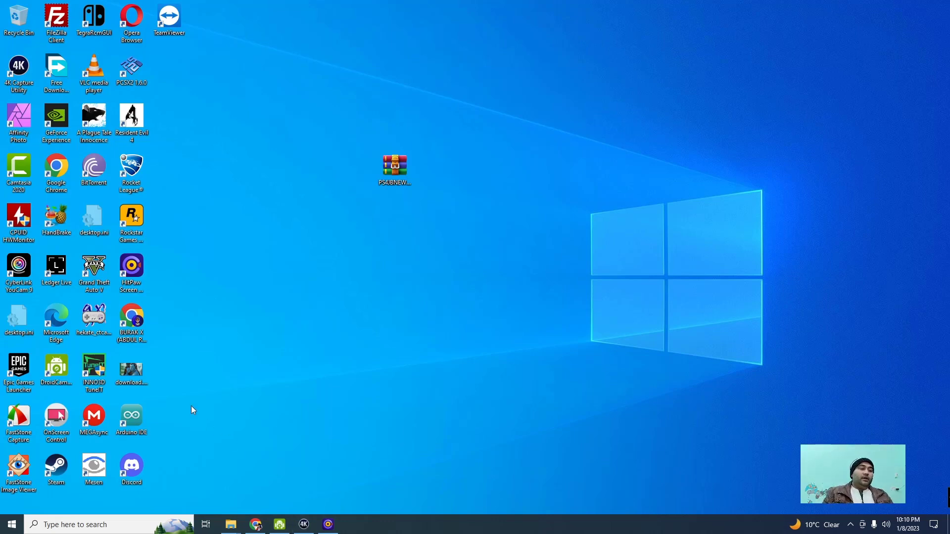
- View the drives listed in the This PC window, and minimize it
mouse_move(231, 525)
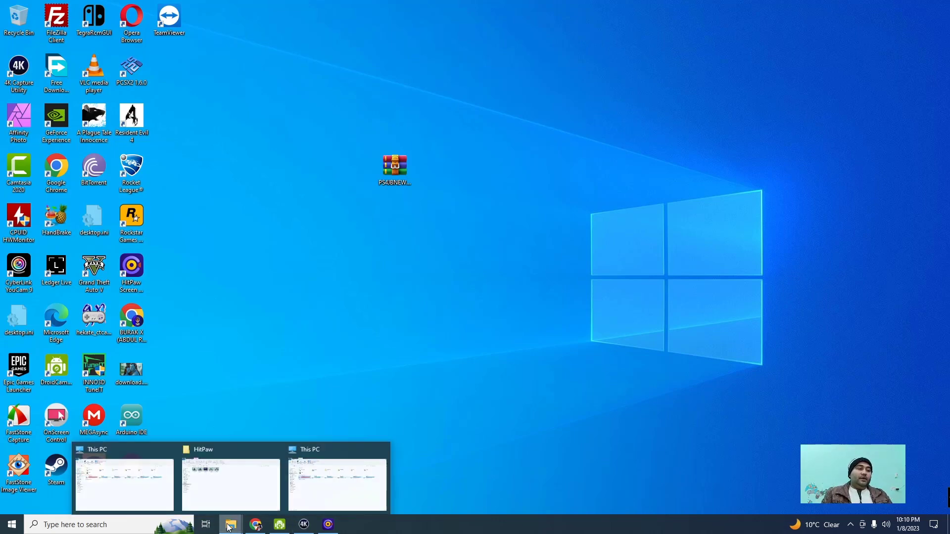
left_click(336, 483)
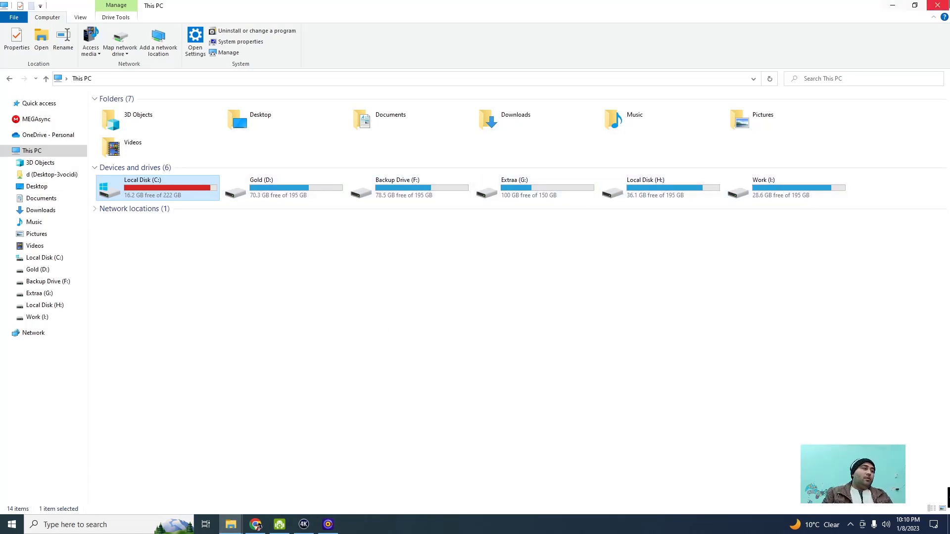
left_click(893, 6)
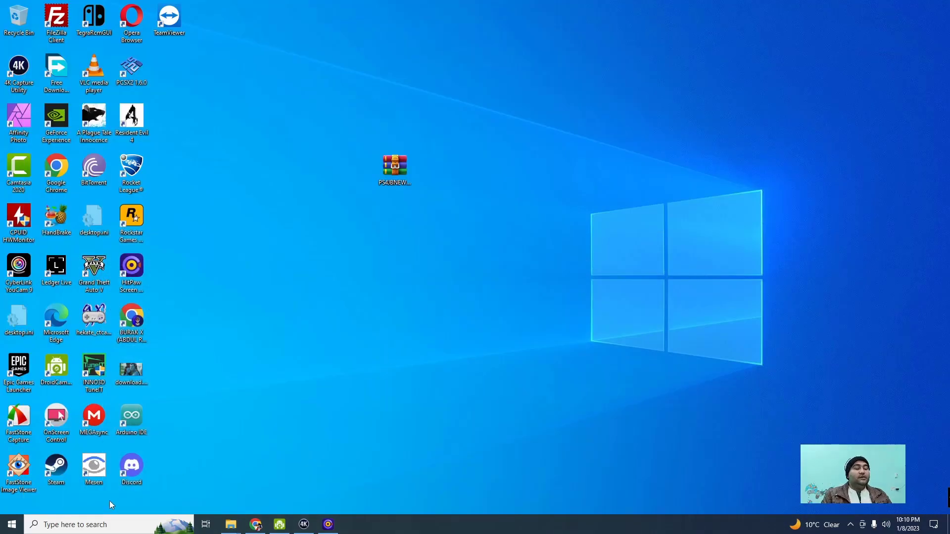
- Search Windows for cmd, open Command Prompt and maximize its window
left_click(88, 526)
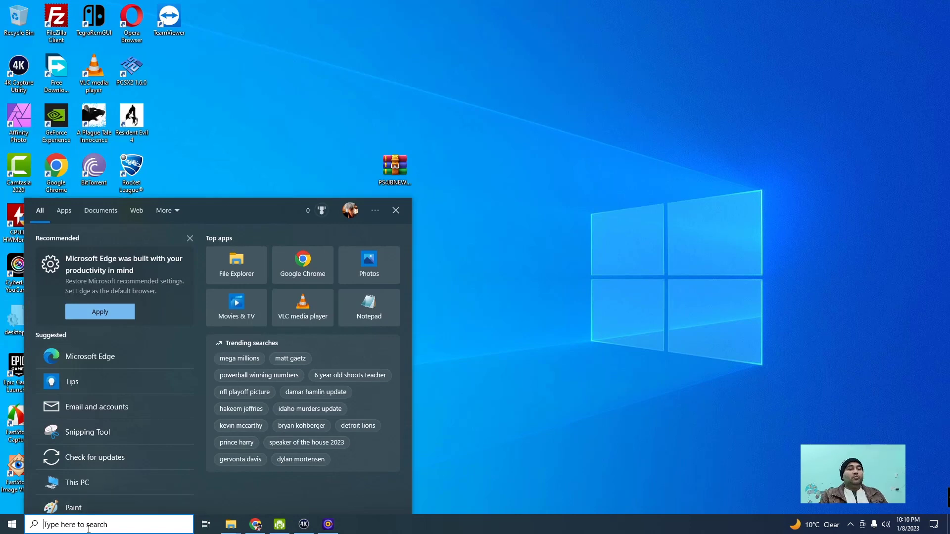
type("cmd")
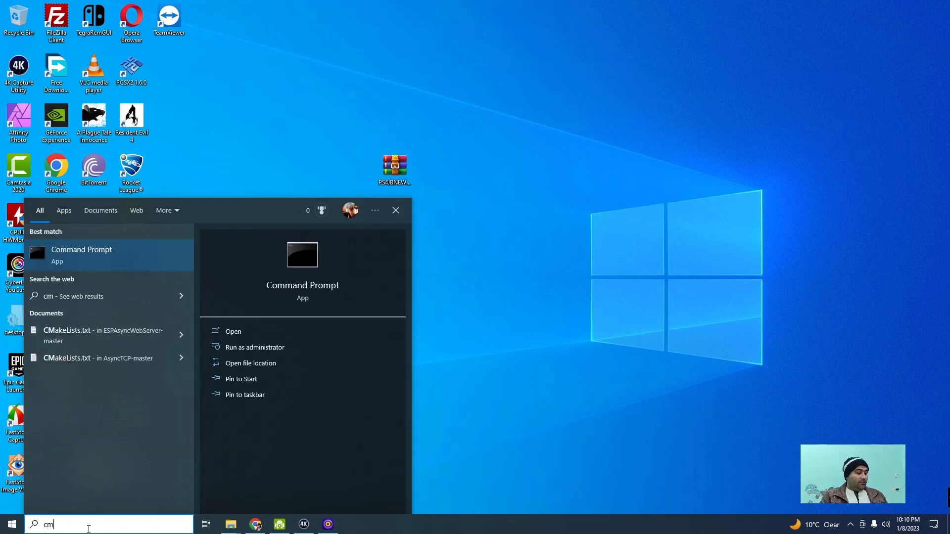
left_click(86, 262)
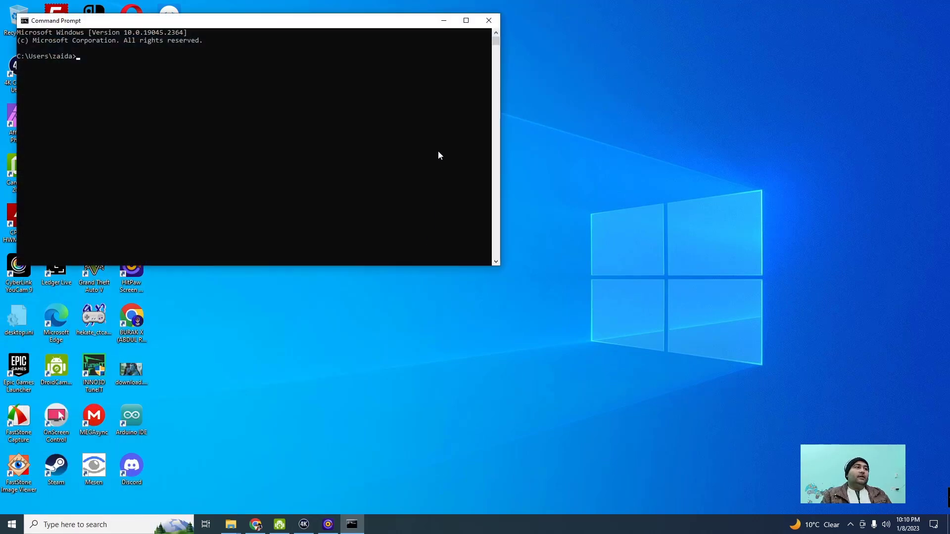
left_click(466, 20)
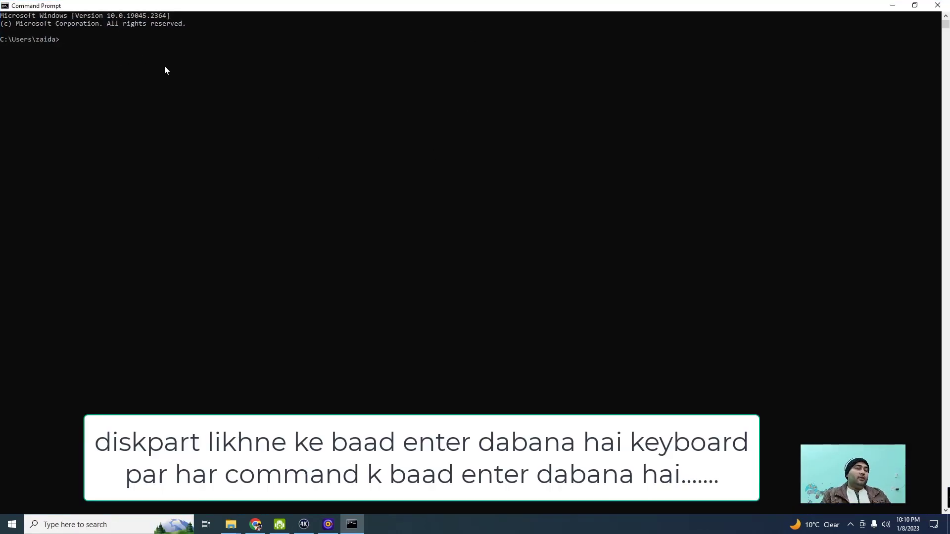
- Run the diskpart command and approve the administrator permission request
type("d")
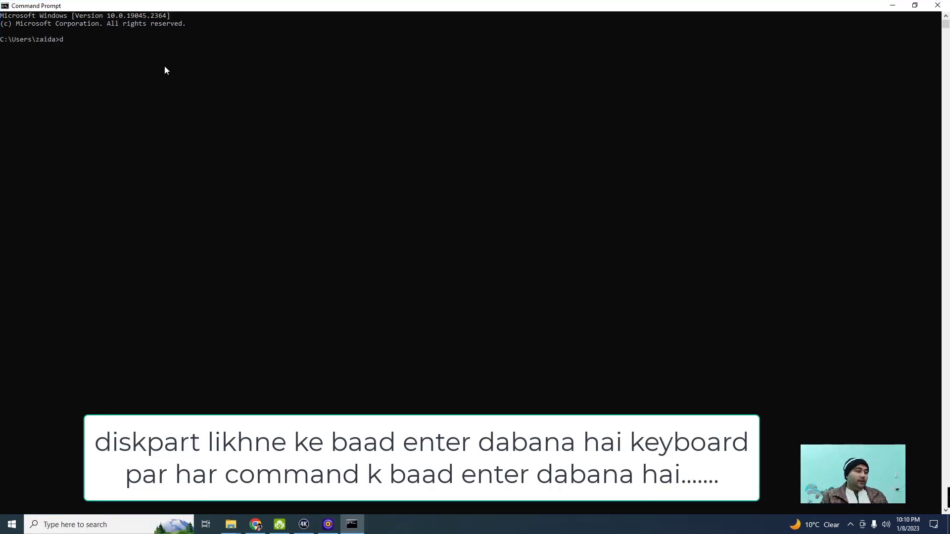
type("iskpart")
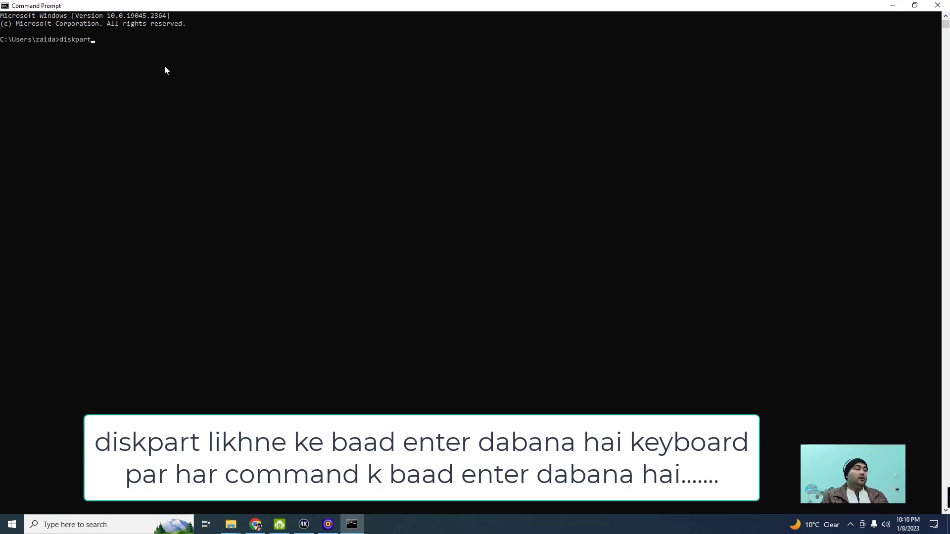
key("Return")
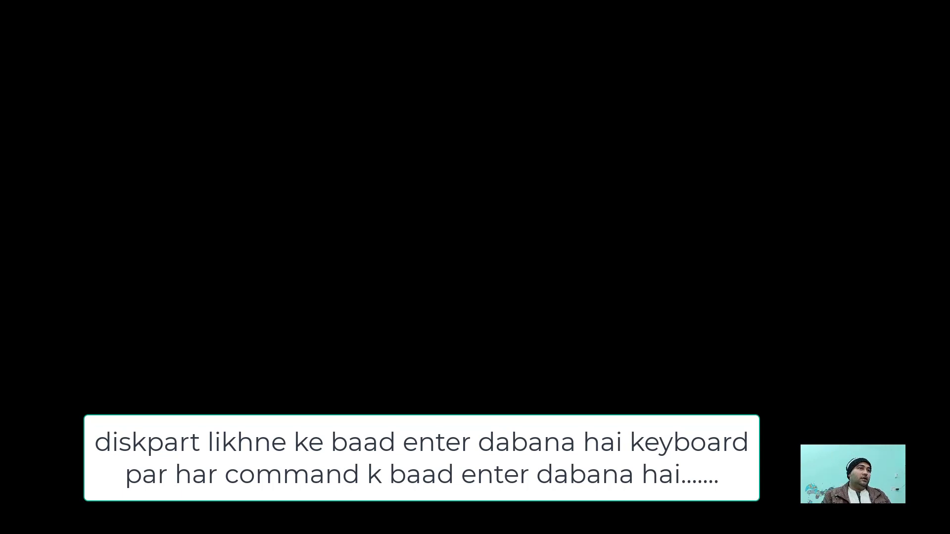
key("alt+y")
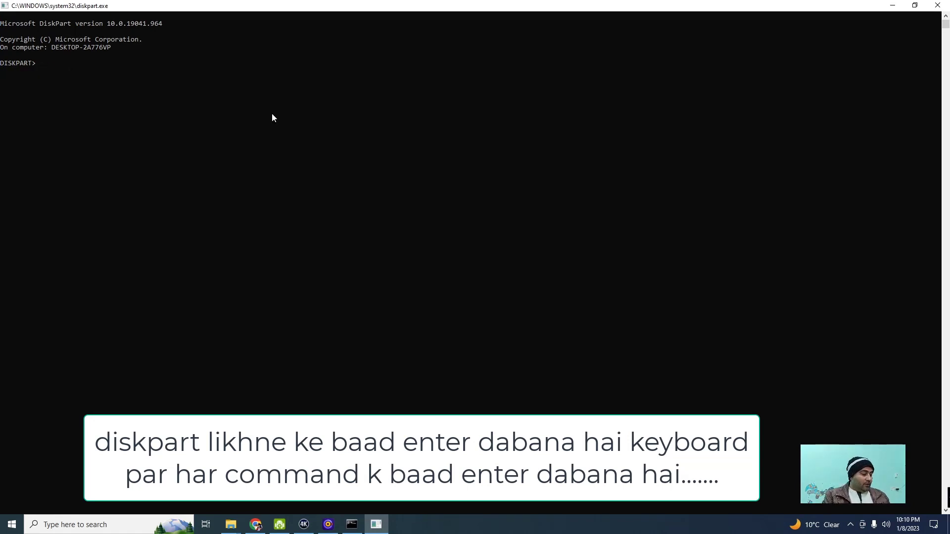
- List all disks attached to the computer with list disk
type("list ")
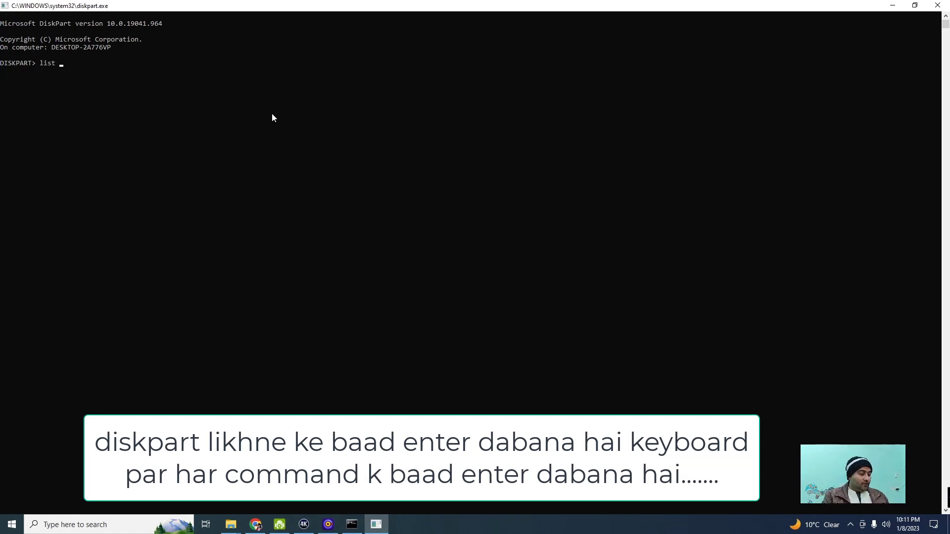
type("dis")
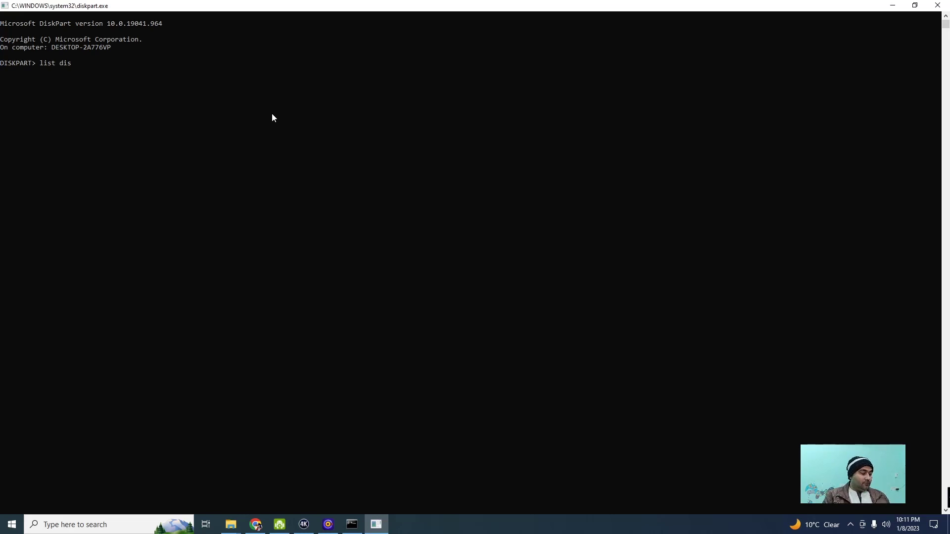
type("k")
key("Return")
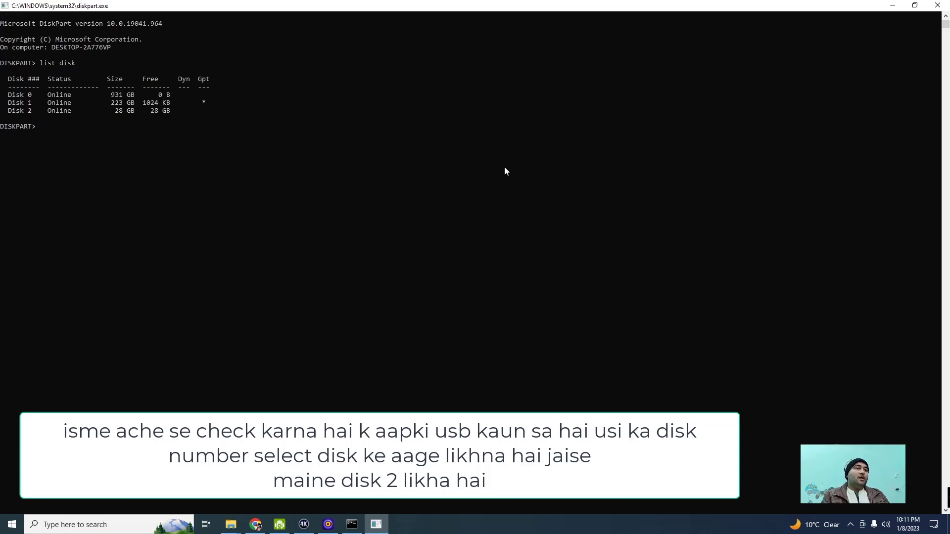
- Select the USB drive with the command select disk 2
type("e")
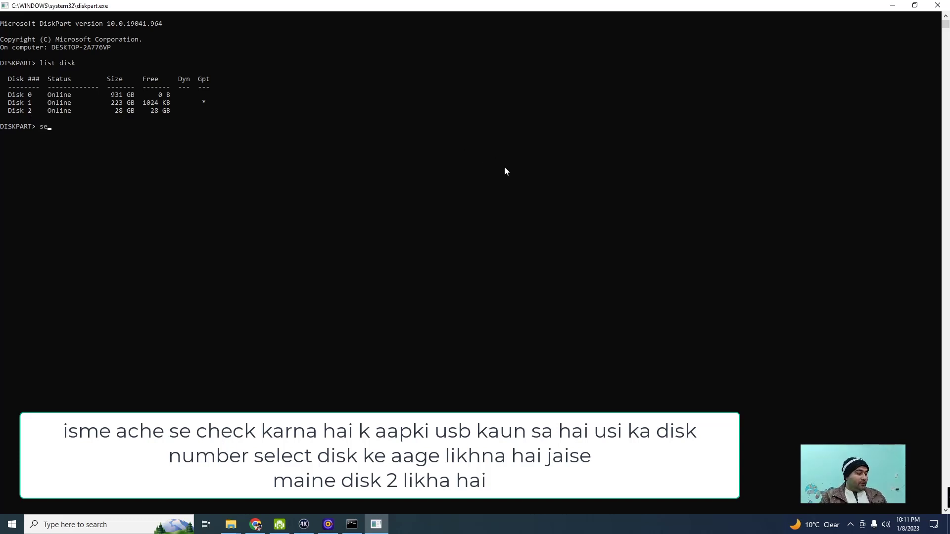
type("lect")
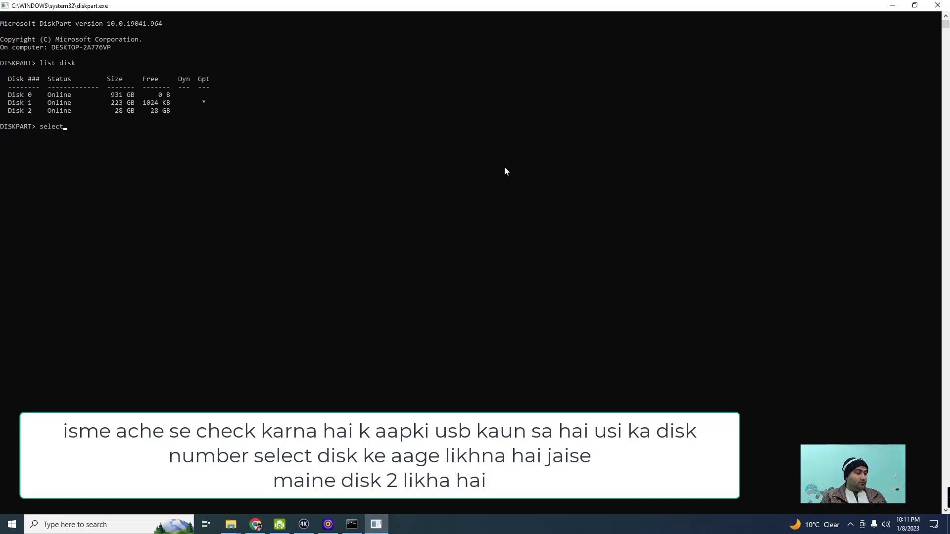
type(" di")
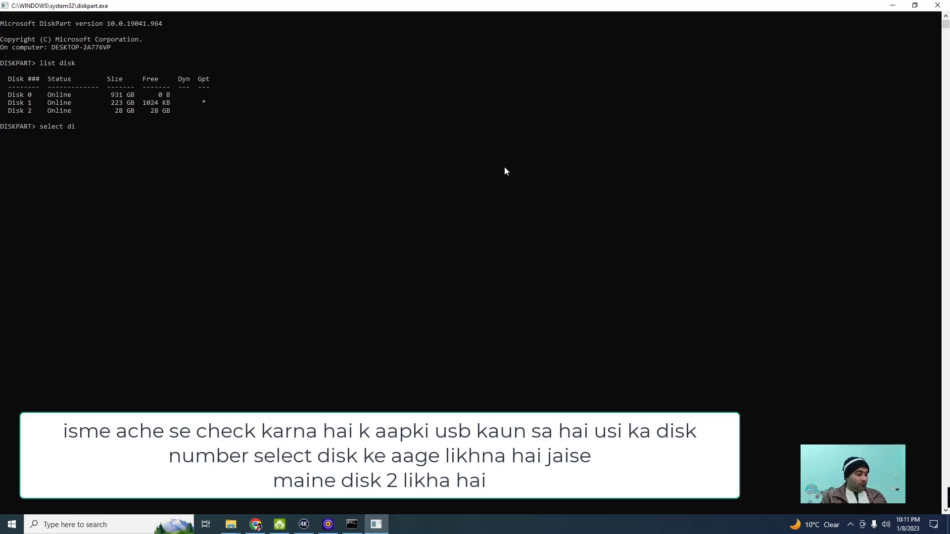
type("sk 2")
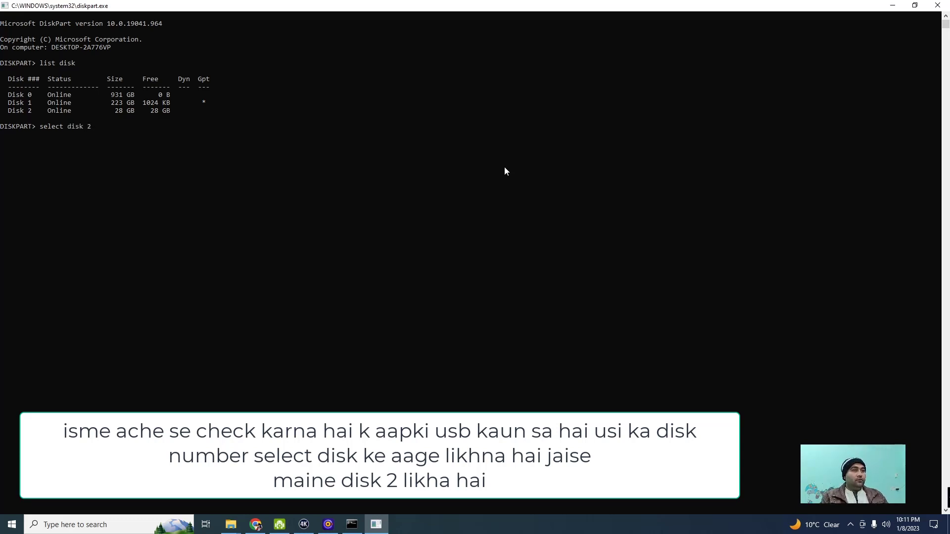
key("Return")
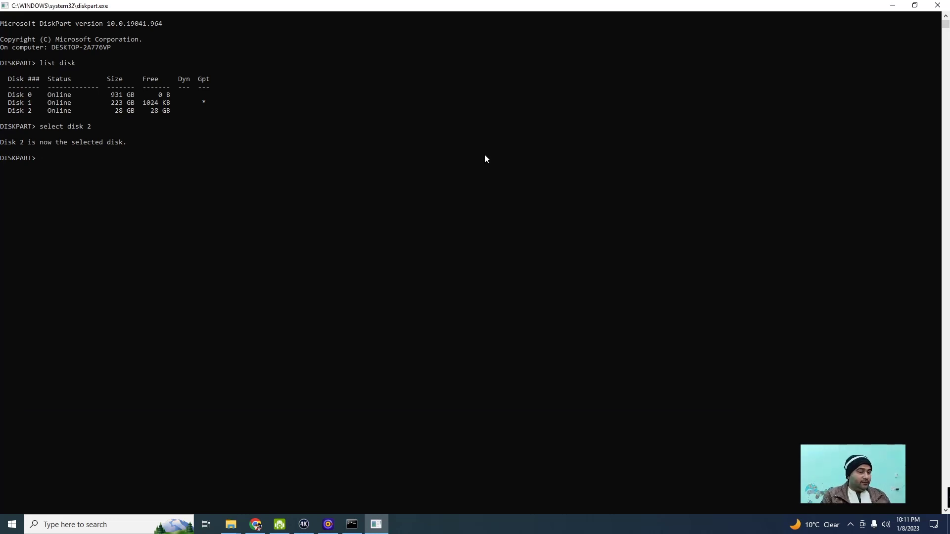
- Erase the selected disk with the clean command and exit DiskPart
type("c")
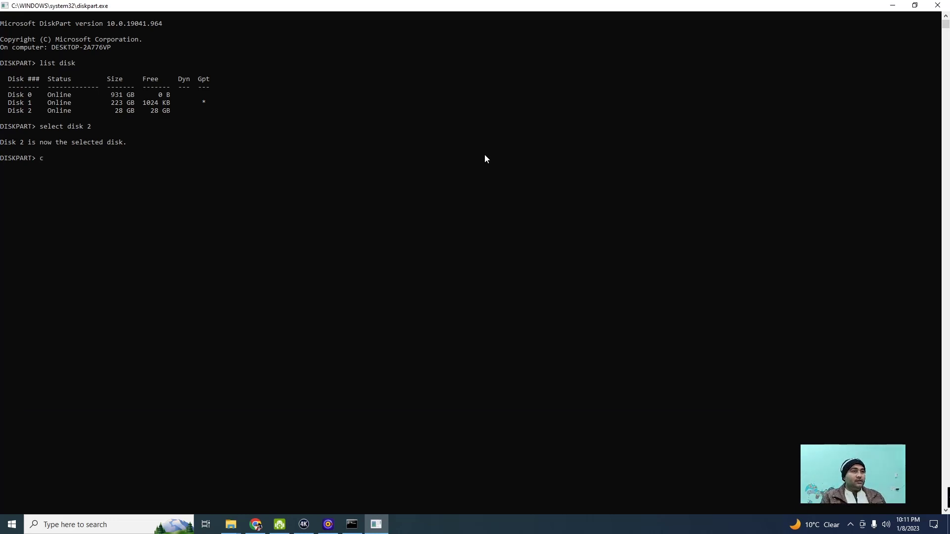
type("lean")
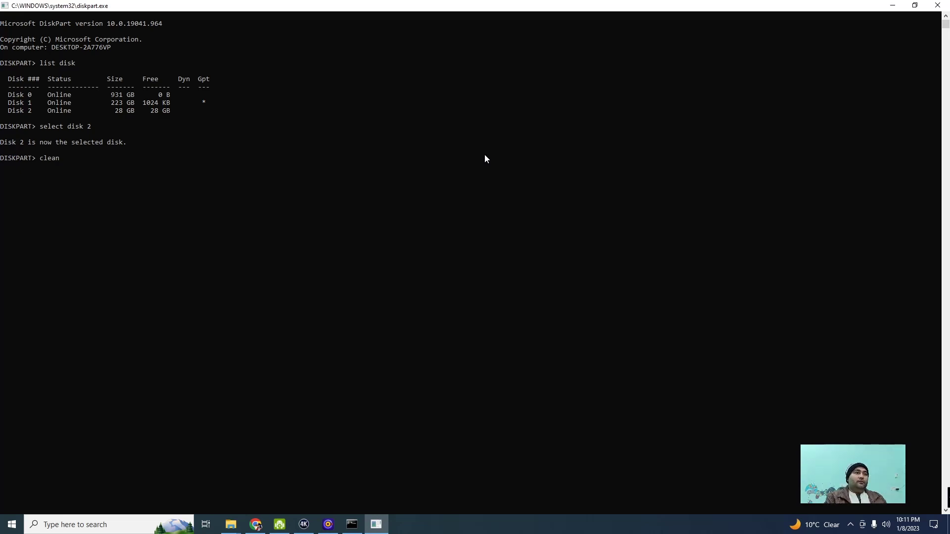
key("Return")
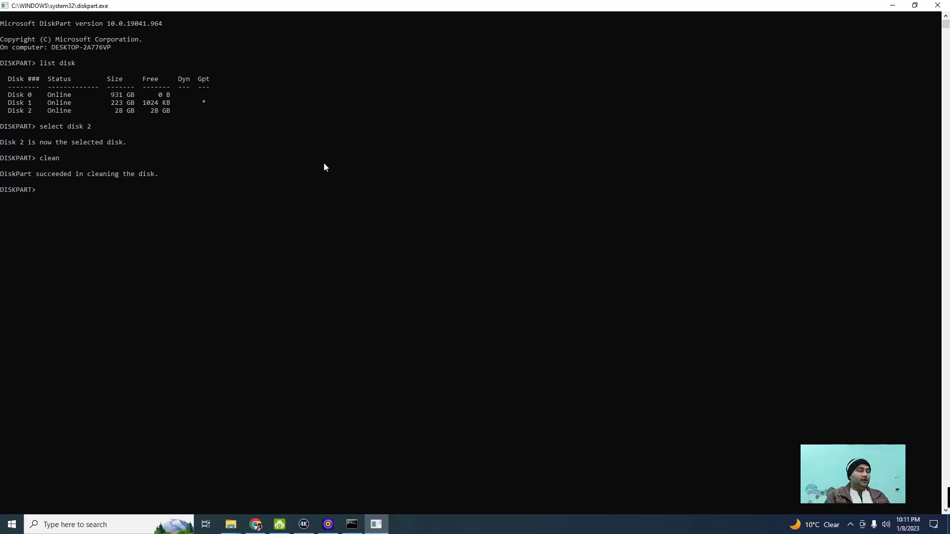
type("e")
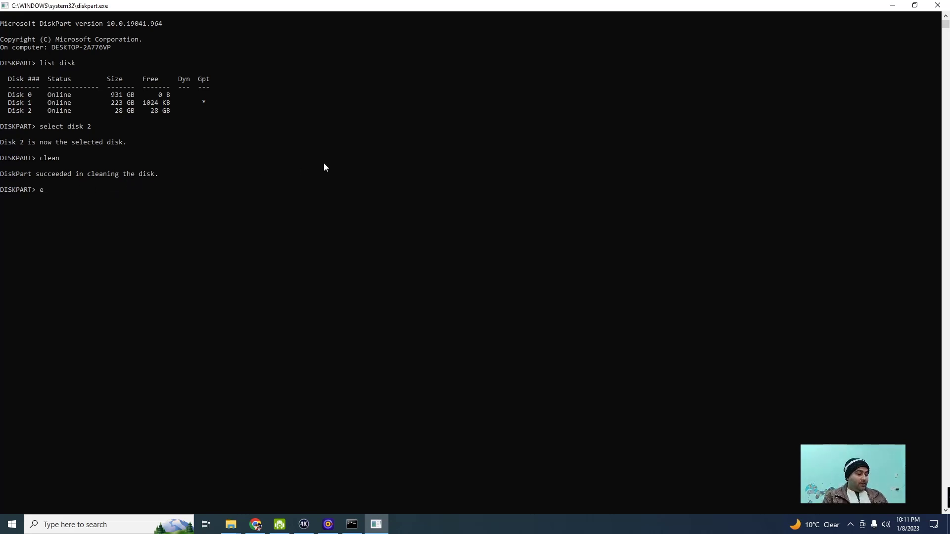
type("xit")
key("Return")
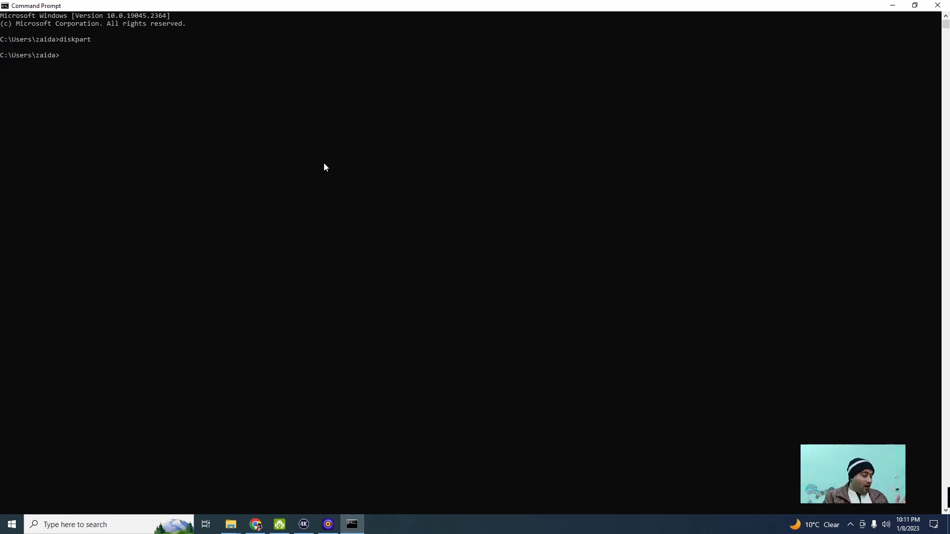
- Open Disk Management by running diskmgmt.msc and maximize its window
type("d")
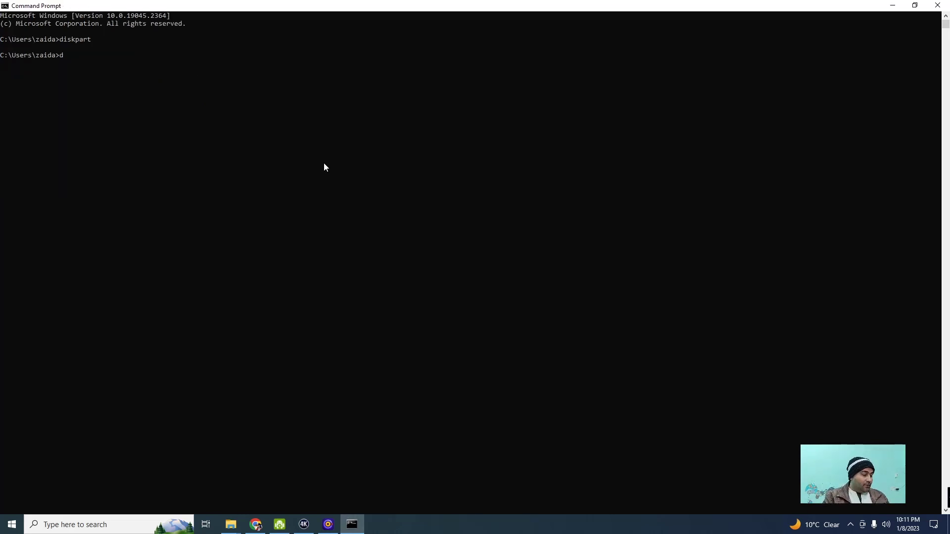
type("iskm")
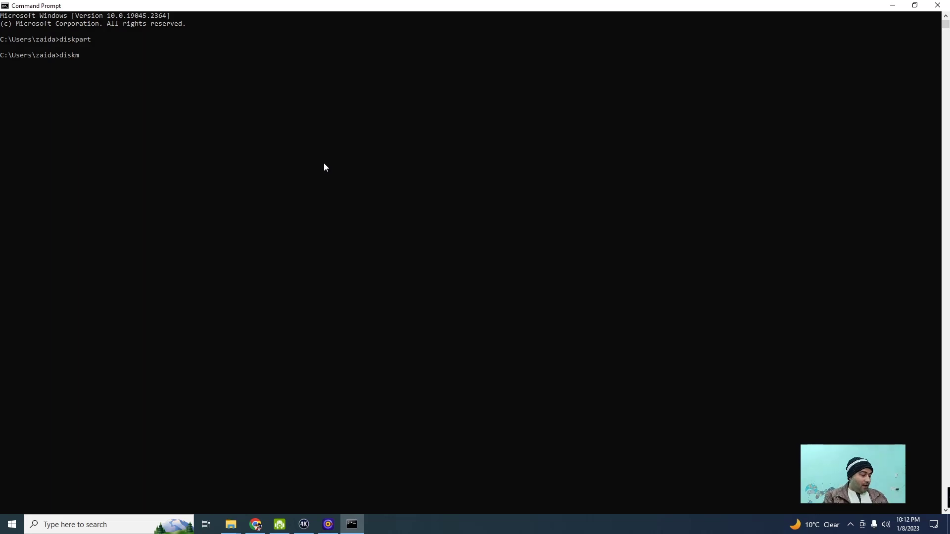
type("gmt")
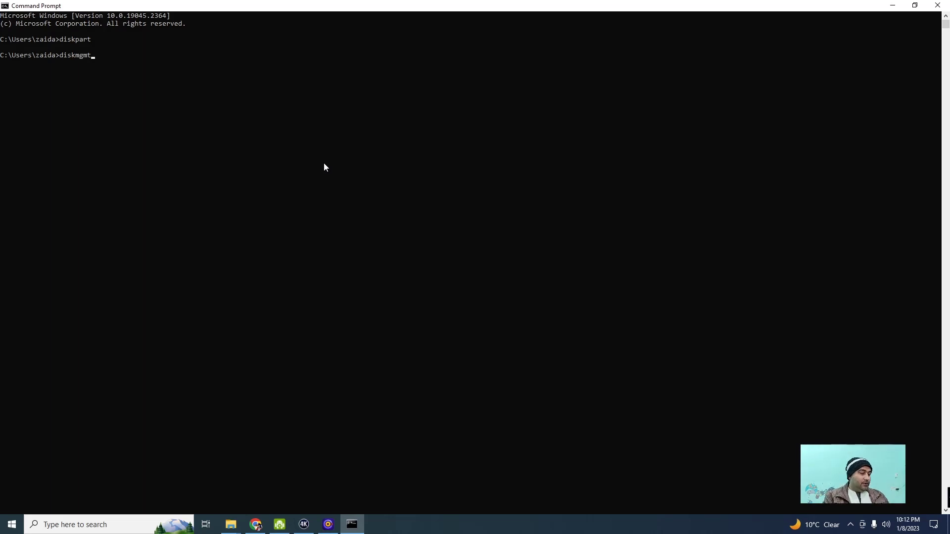
type(".")
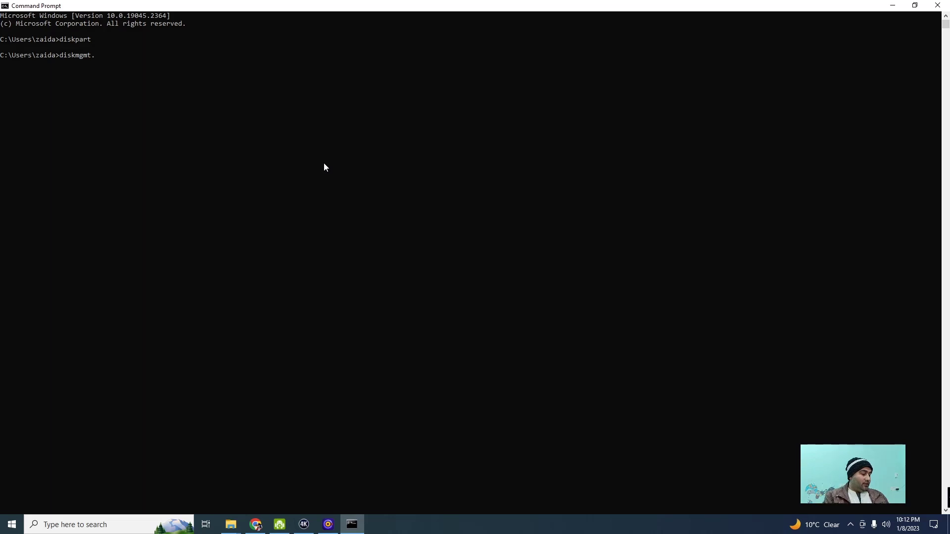
type("msc")
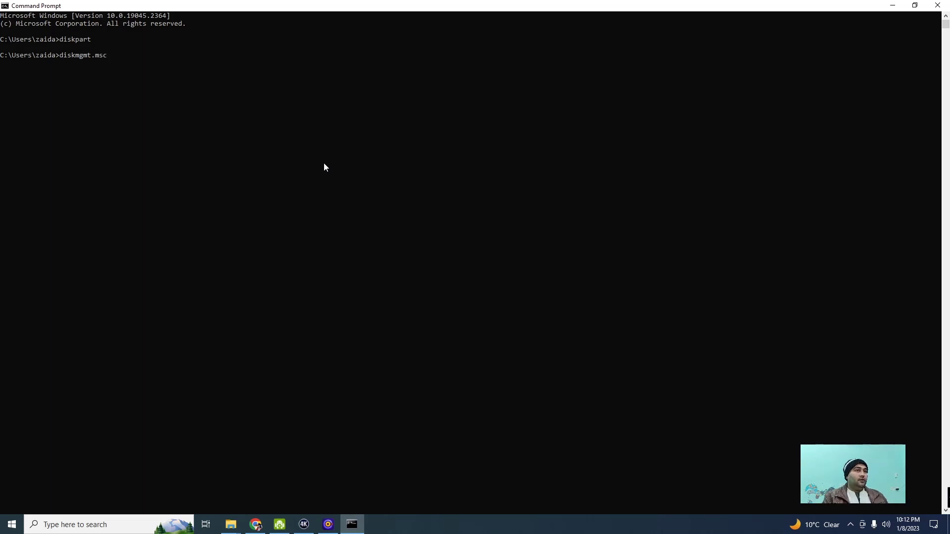
key("Return")
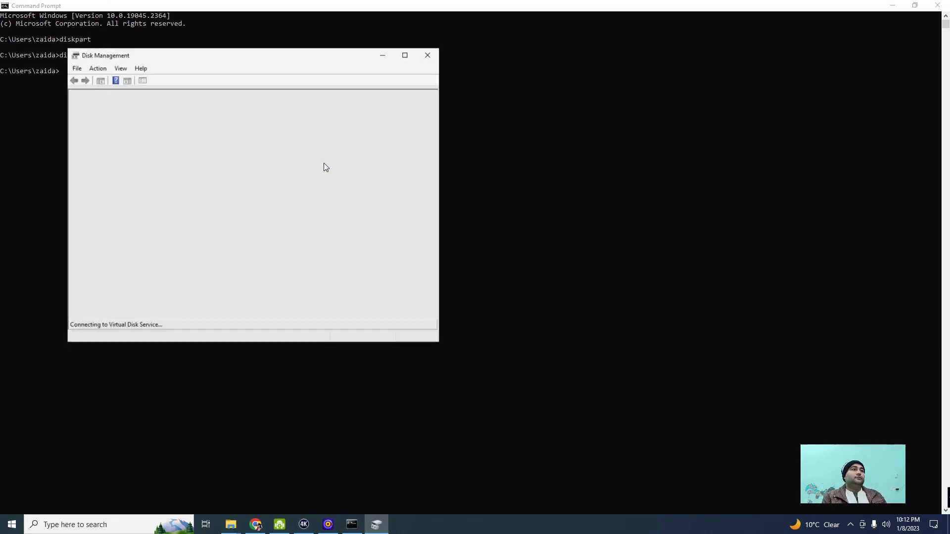
left_click(405, 56)
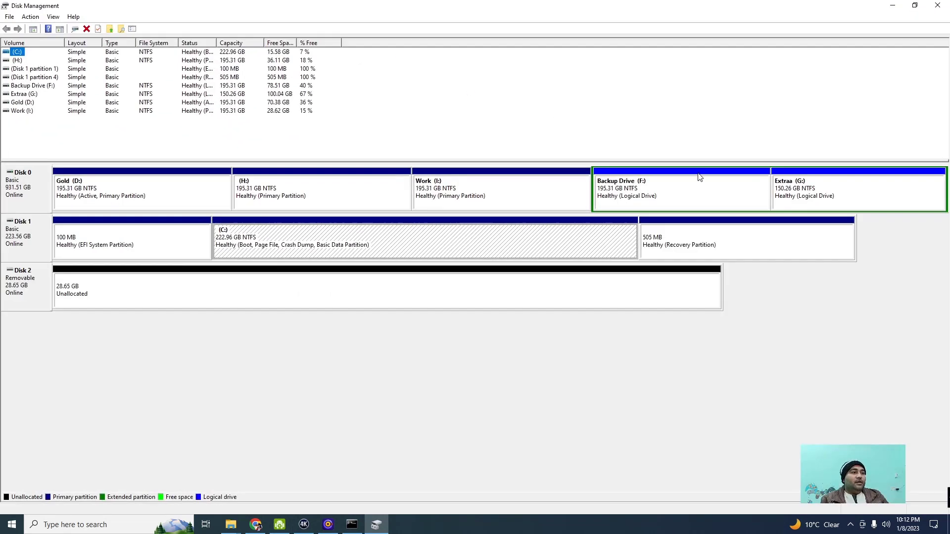
- Start a new simple volume on Disk 2's unallocated space, using 29338 MB and drive letter E
left_click(139, 302)
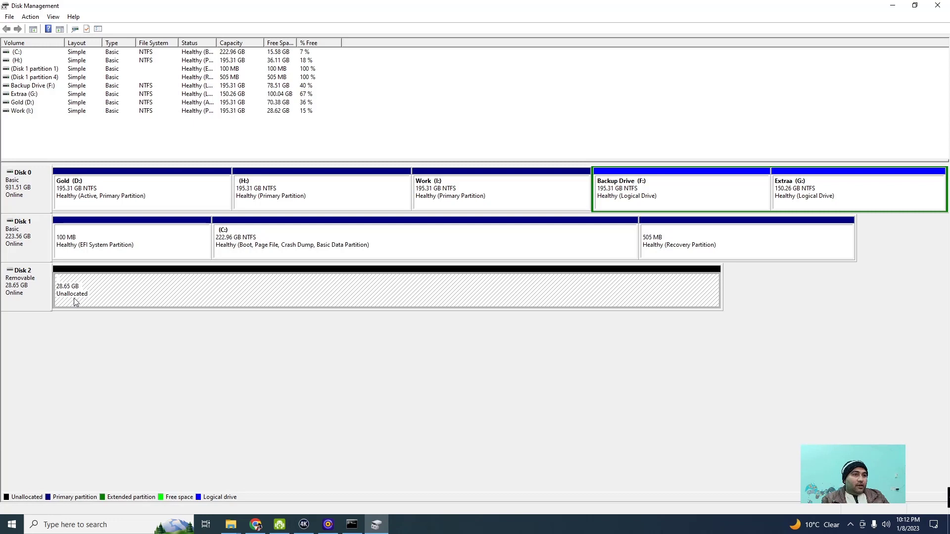
right_click(221, 294)
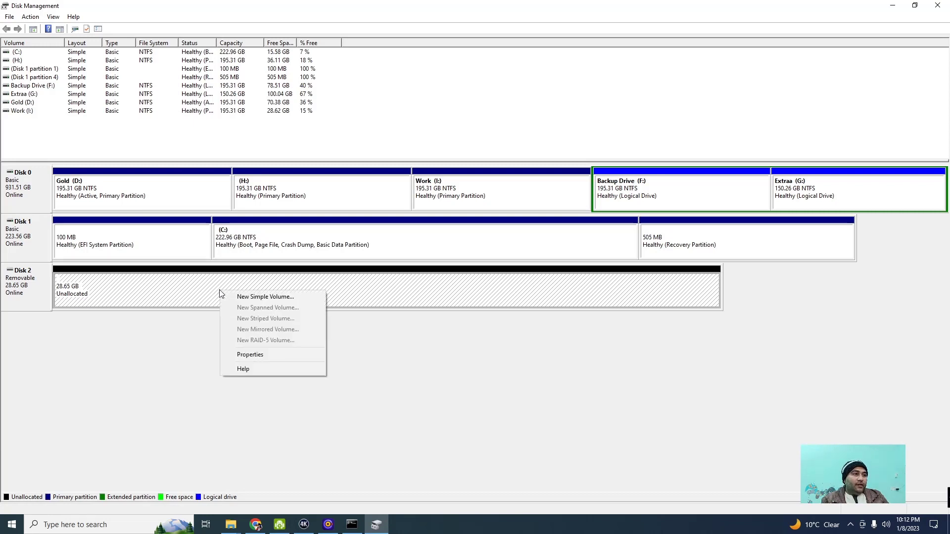
left_click(255, 298)
left_click(194, 226)
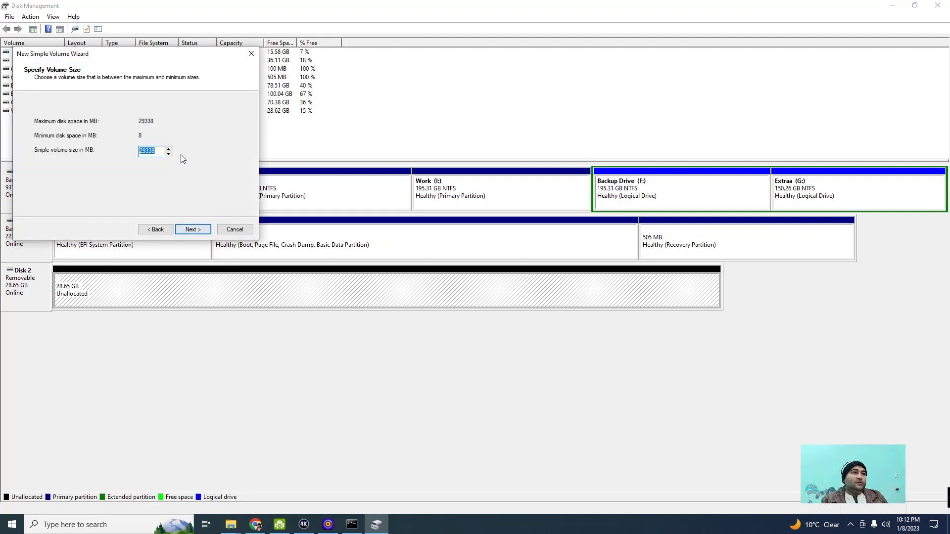
left_click(193, 228)
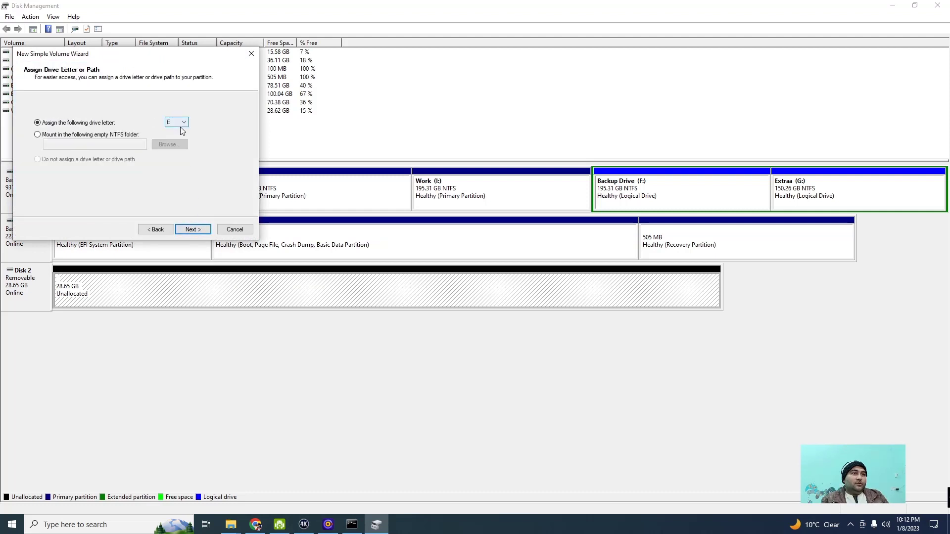
left_click(193, 230)
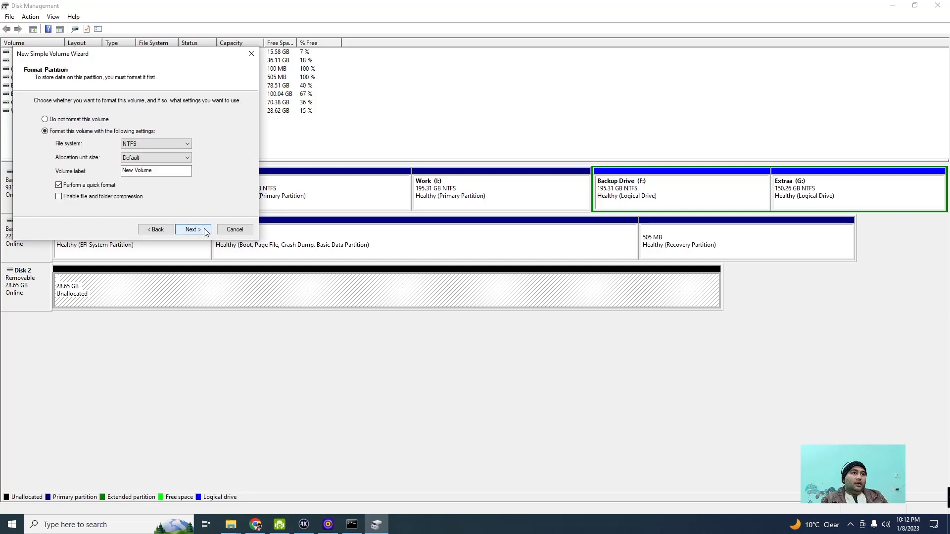
- Set the new volume's file system to FAT32 and its label to PS4, and finish creating it
left_click(150, 144)
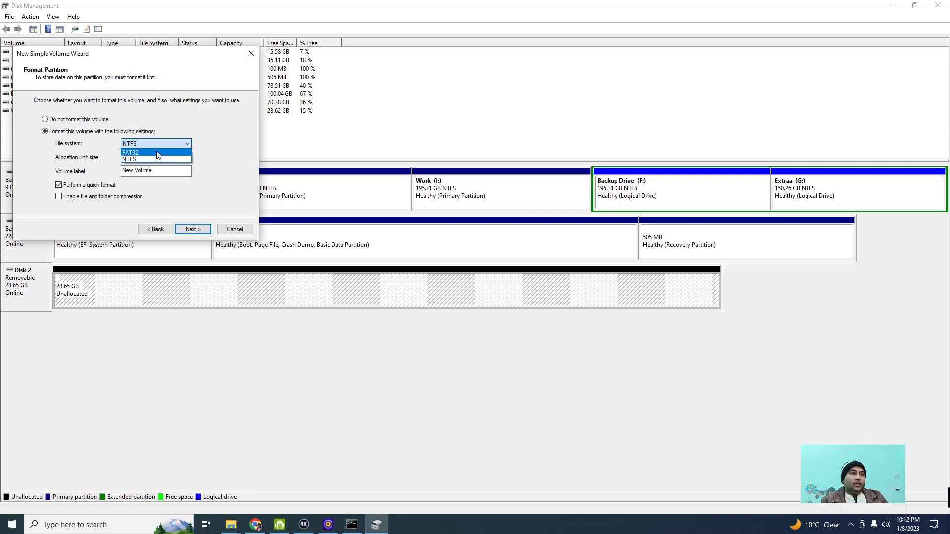
left_click(157, 153)
left_click_drag(163, 171, 123, 171)
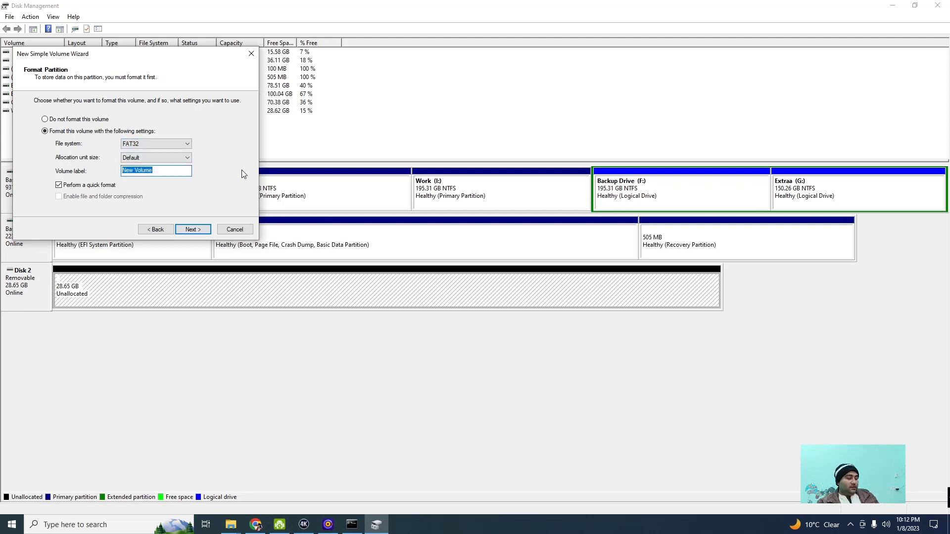
type("PS4")
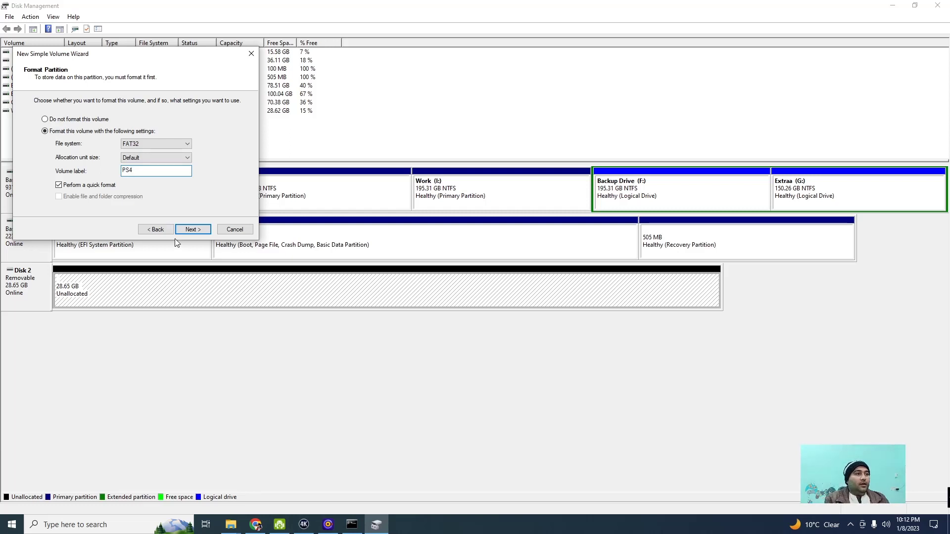
left_click(193, 229)
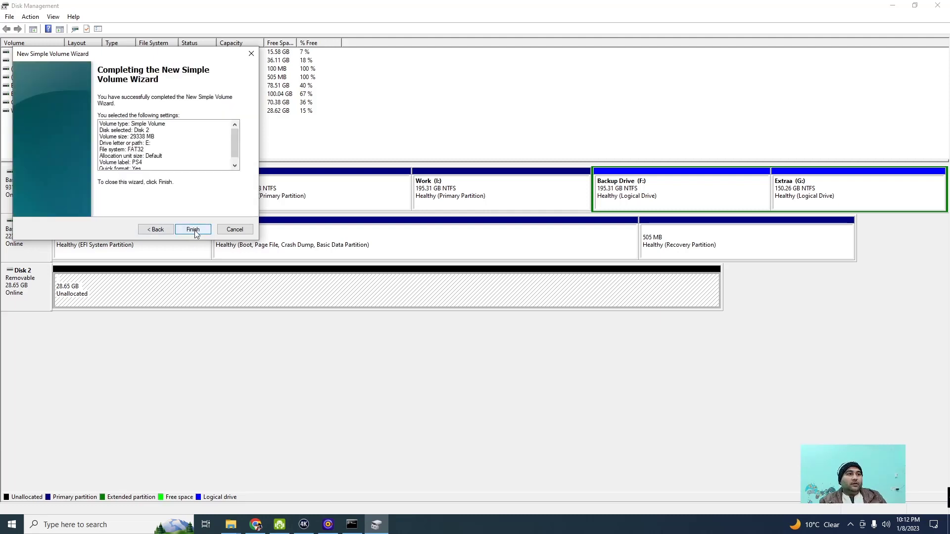
left_click(193, 229)
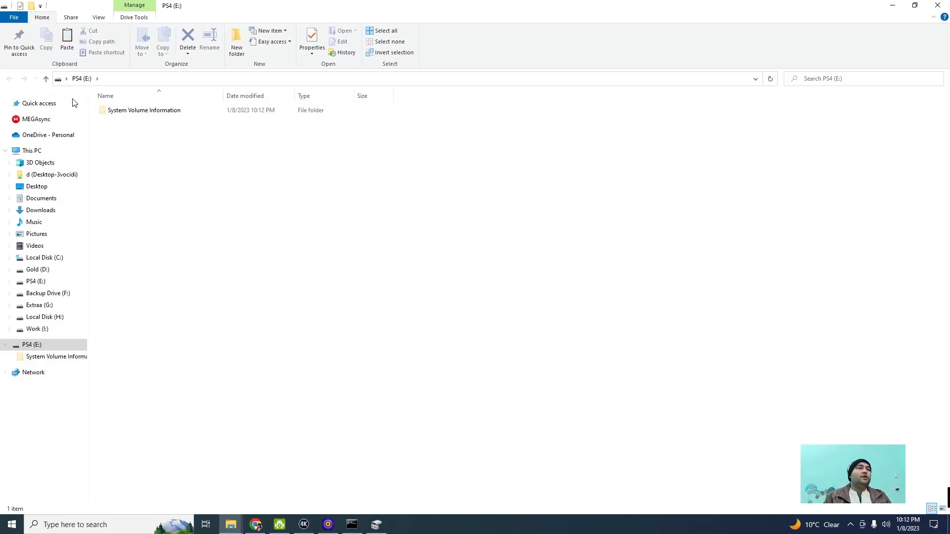
- Quick-format the PS4 (E:) drive from This PC as exFAT with a 32-kilobyte allocation unit size
left_click(32, 152)
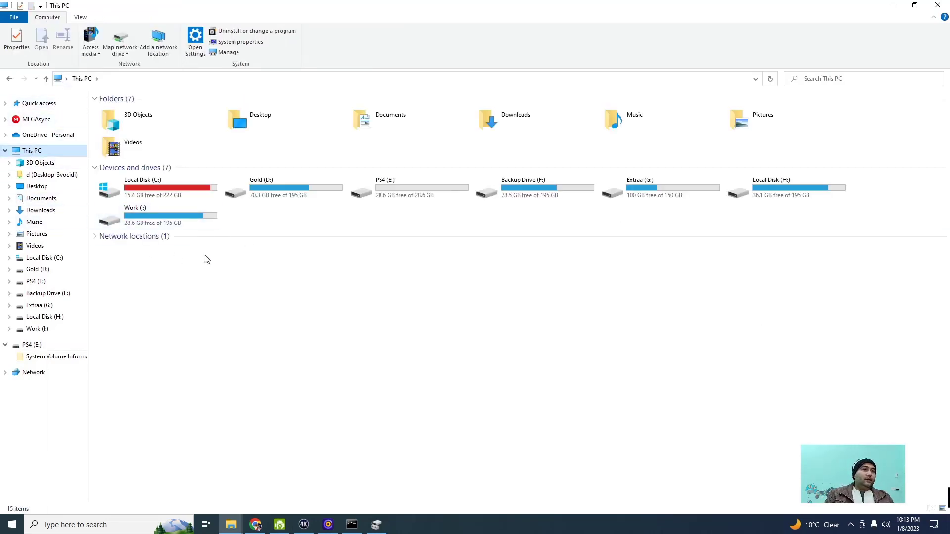
right_click(398, 187)
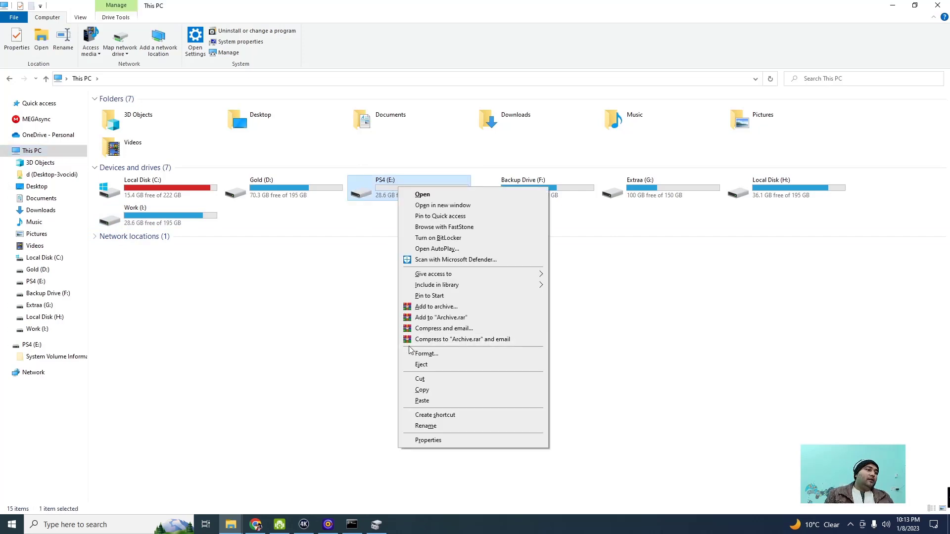
left_click(425, 353)
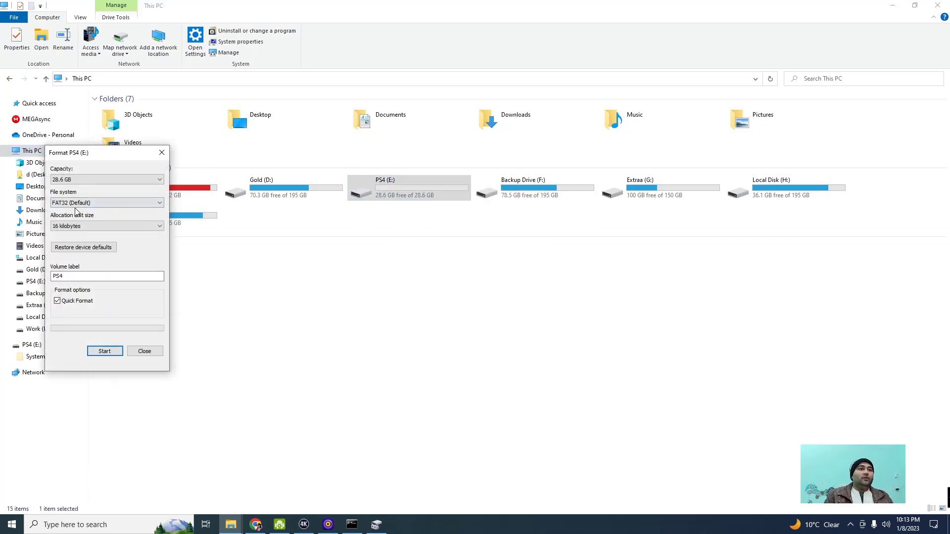
left_click(76, 203)
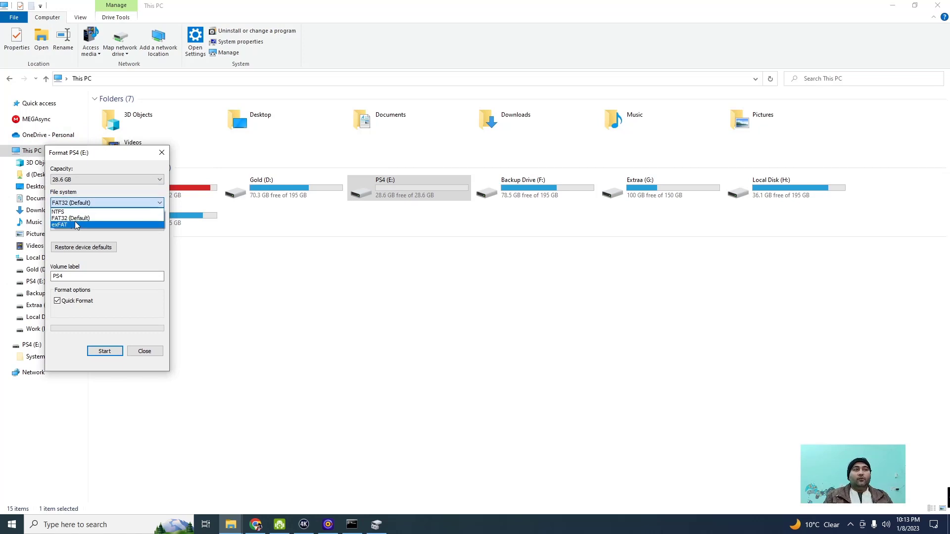
left_click(75, 222)
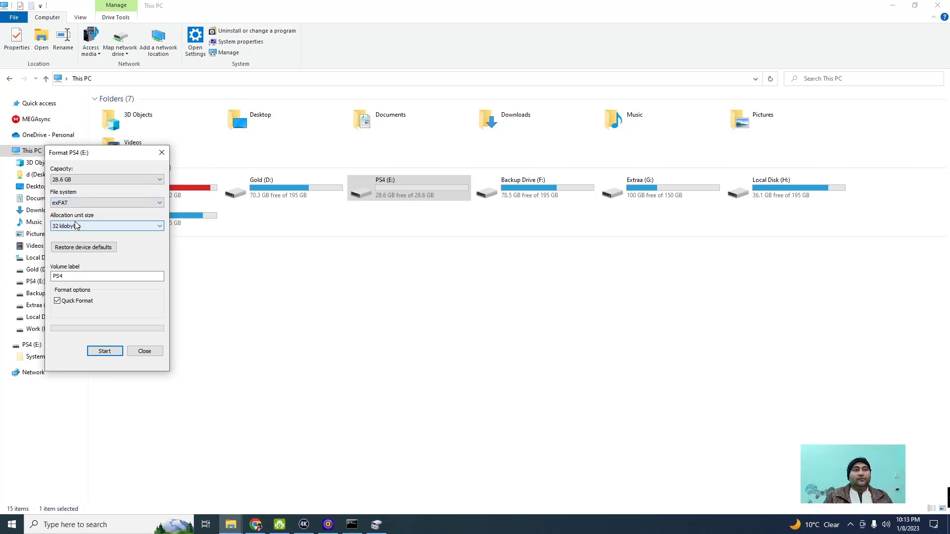
left_click(105, 352)
left_click(497, 269)
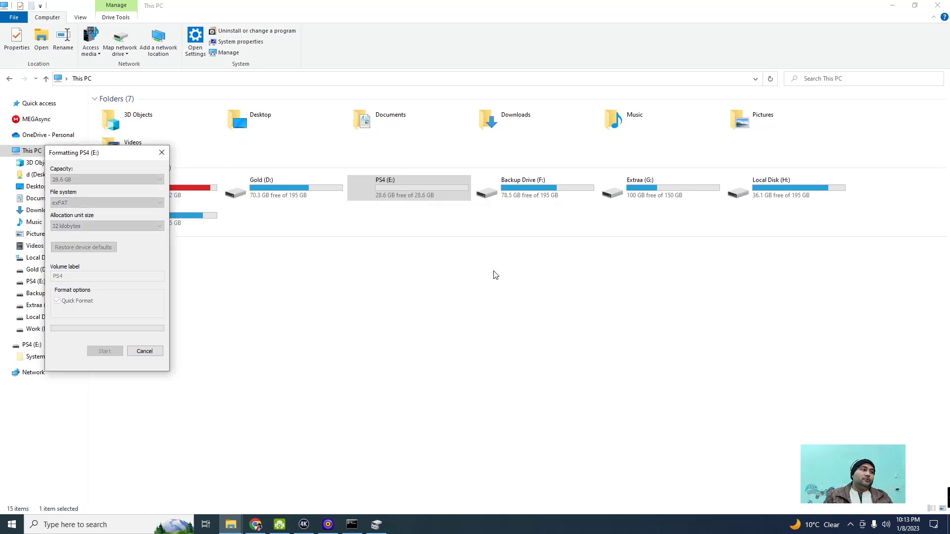
left_click(534, 262)
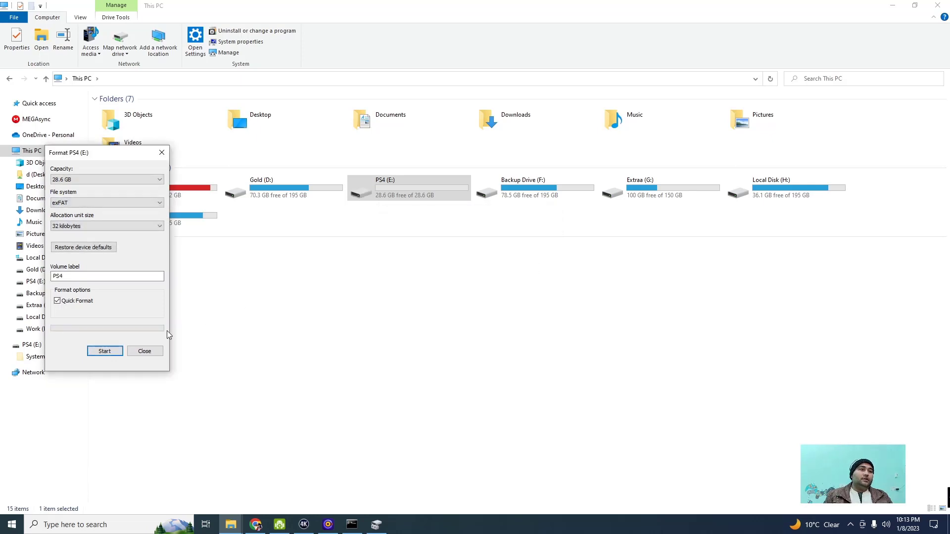
left_click(145, 350)
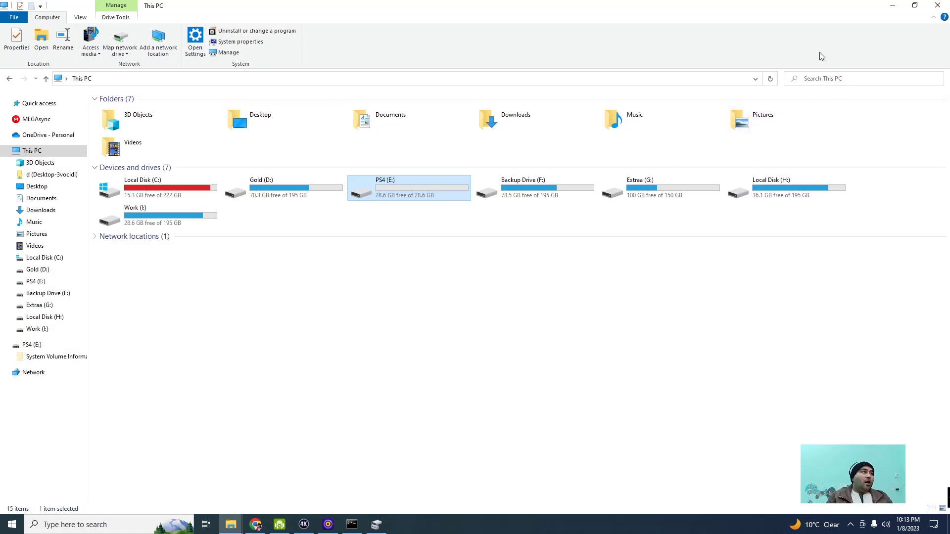
- Clear the File Explorer and Disk Management windows away and extract PS4JBNEW.zip directly onto the desktop
left_click(893, 5)
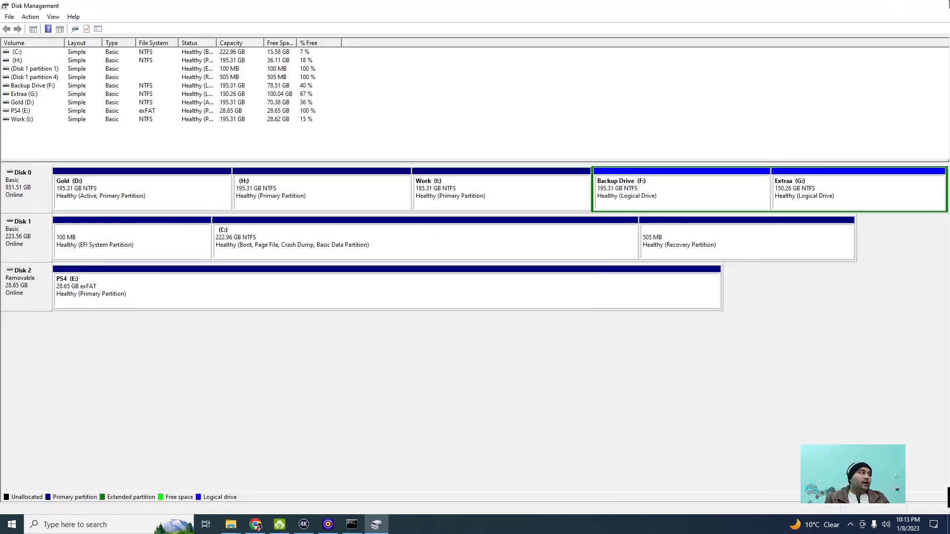
left_click(938, 5)
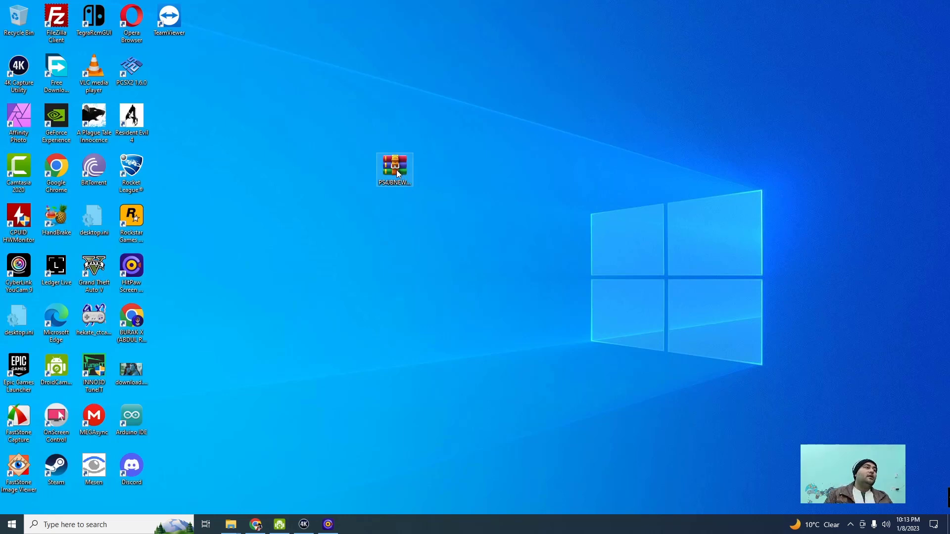
right_click(397, 173)
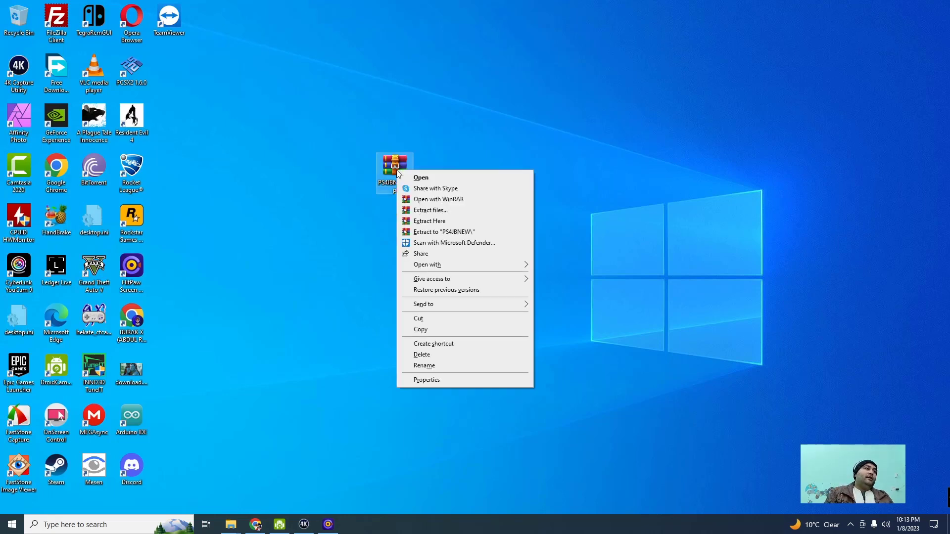
left_click(449, 225)
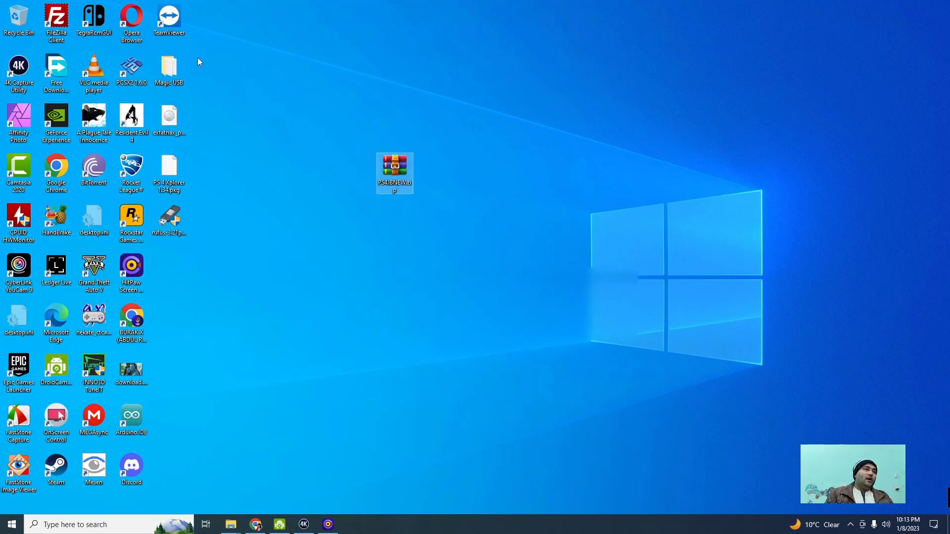
- Move the four extracted items together to the empty desktop area beyond the zip archive
left_click_drag(201, 57, 170, 271)
left_click_drag(163, 230, 616, 237)
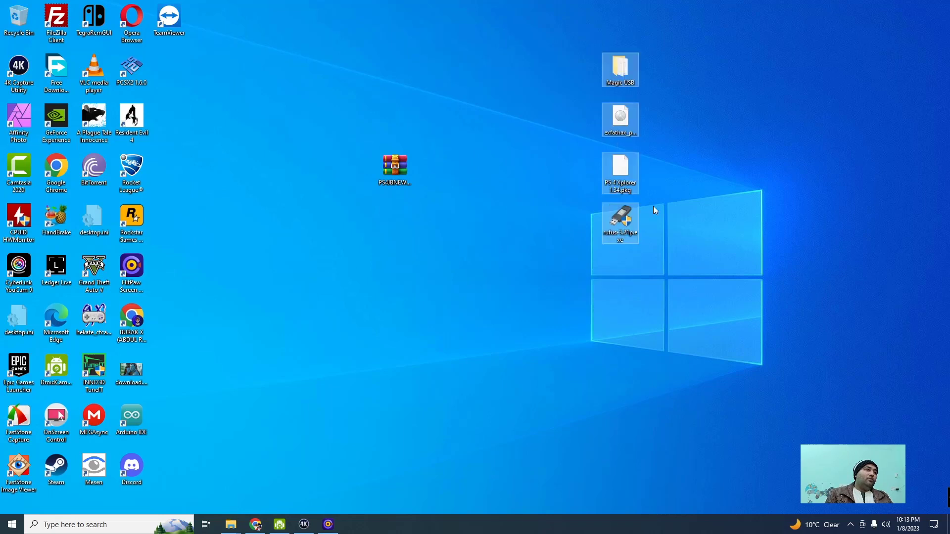
left_click(698, 134)
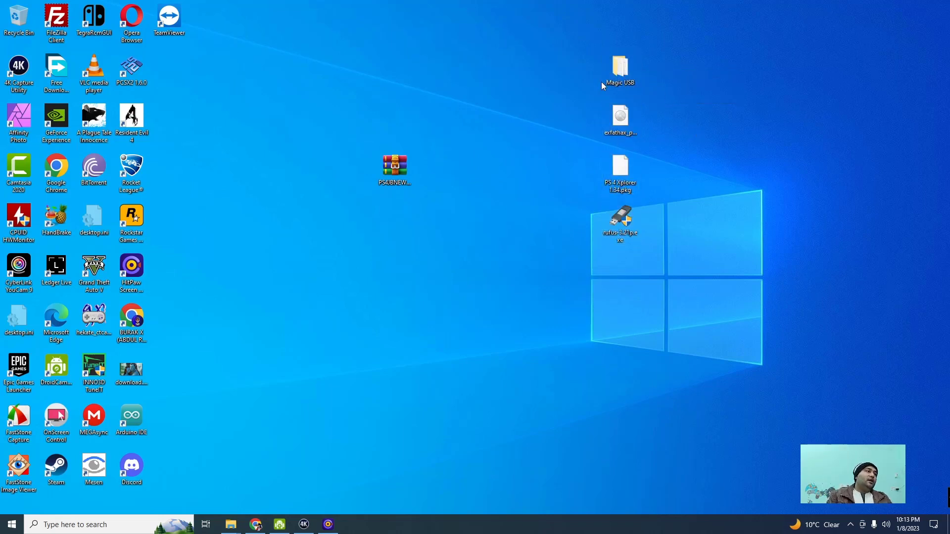
left_click(623, 131)
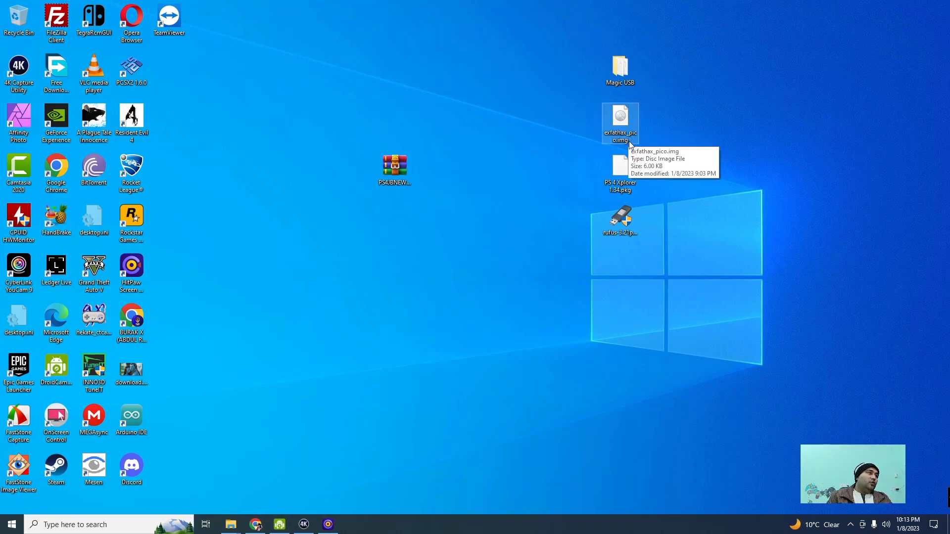
left_click(627, 195)
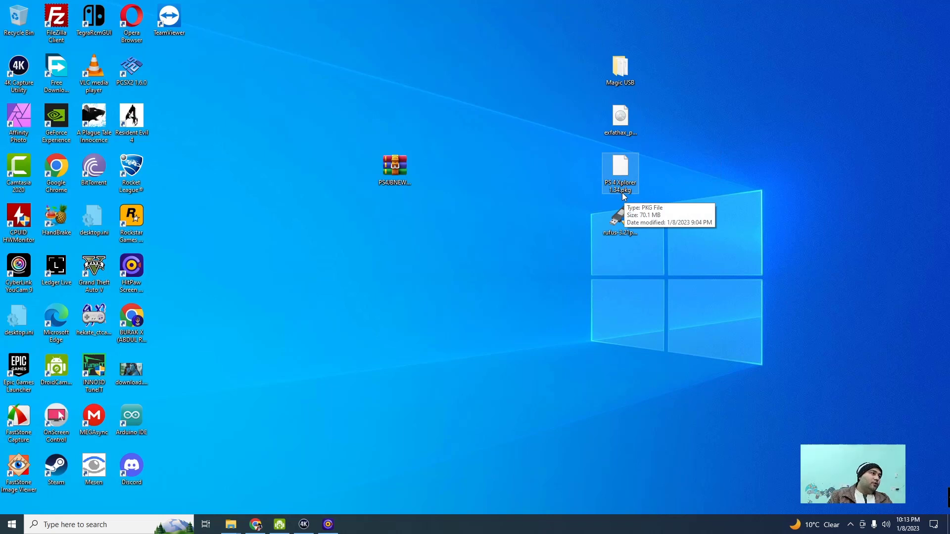
- Run the extracted Rufus 3.21 program as administrator and decline online update checks
left_click(622, 235)
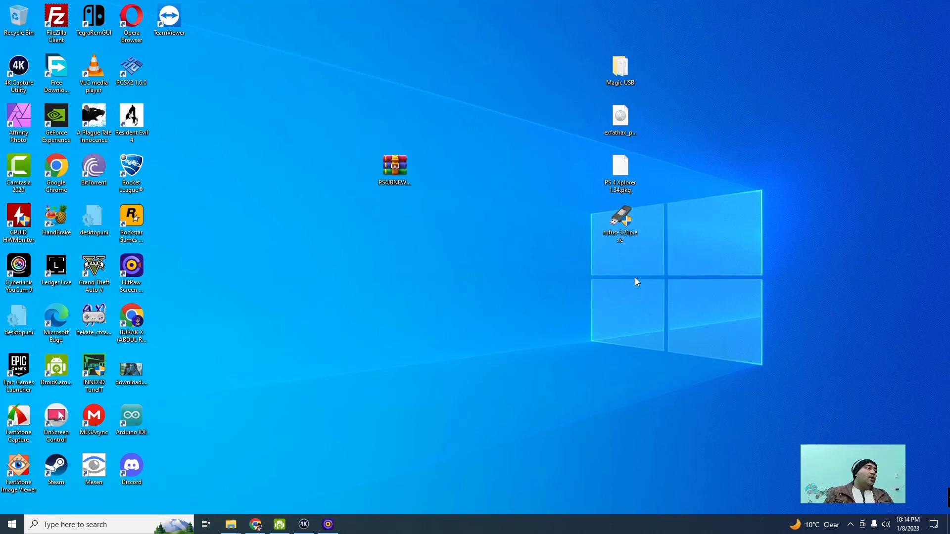
right_click(621, 228)
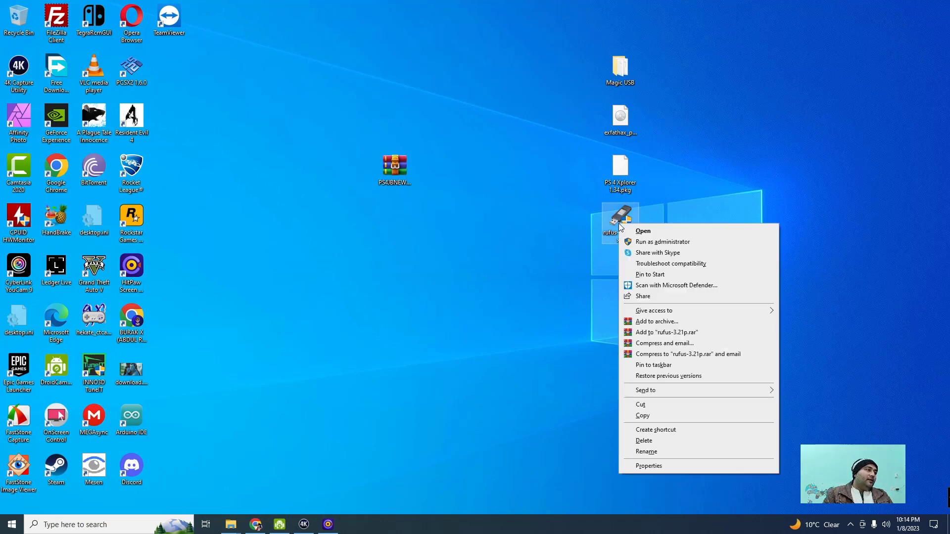
left_click(667, 243)
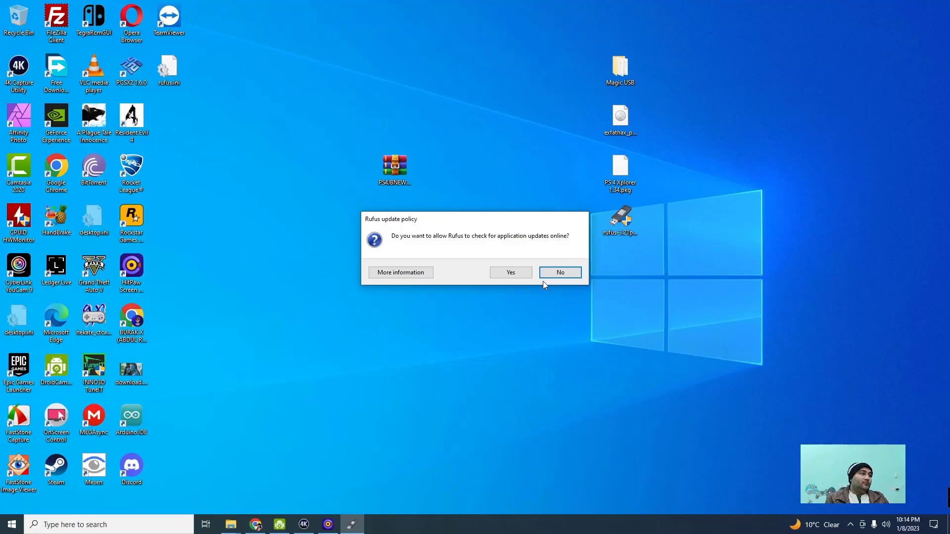
left_click(558, 273)
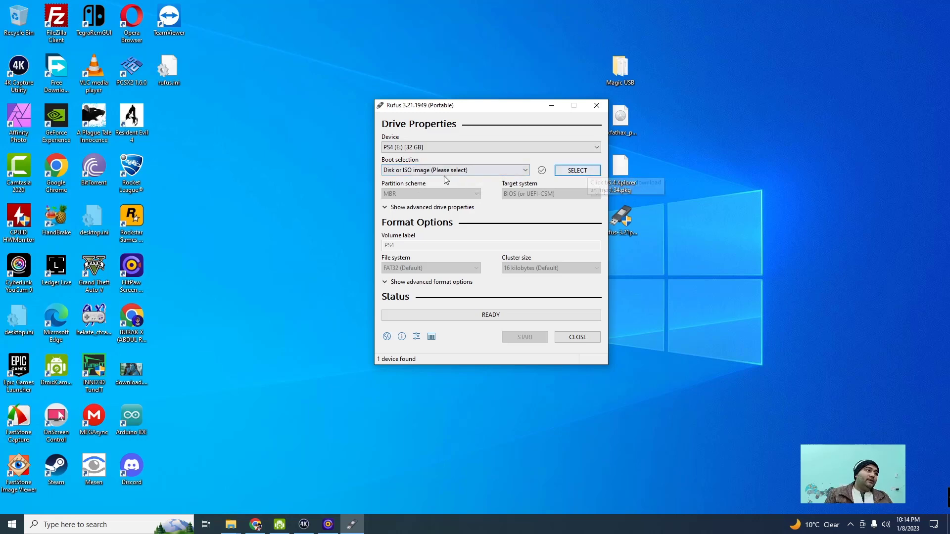
- Load exfathax_pico.img from the Desktop as the boot image for the PS4 (E:) drive
left_click(513, 172)
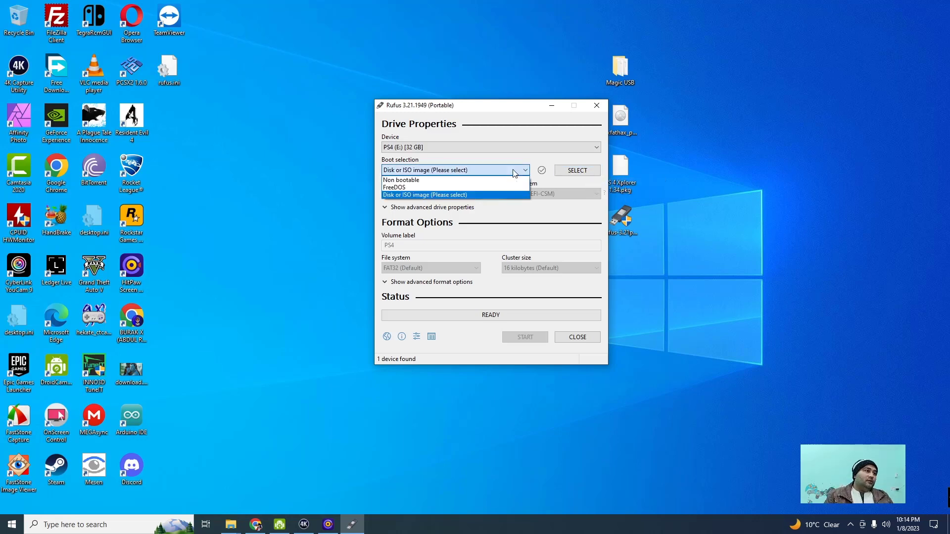
left_click(513, 172)
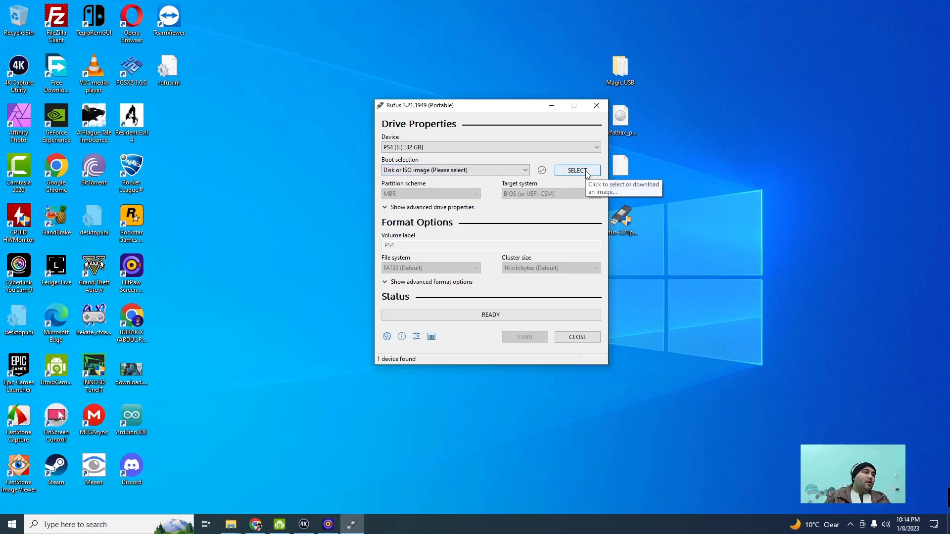
left_click(569, 174)
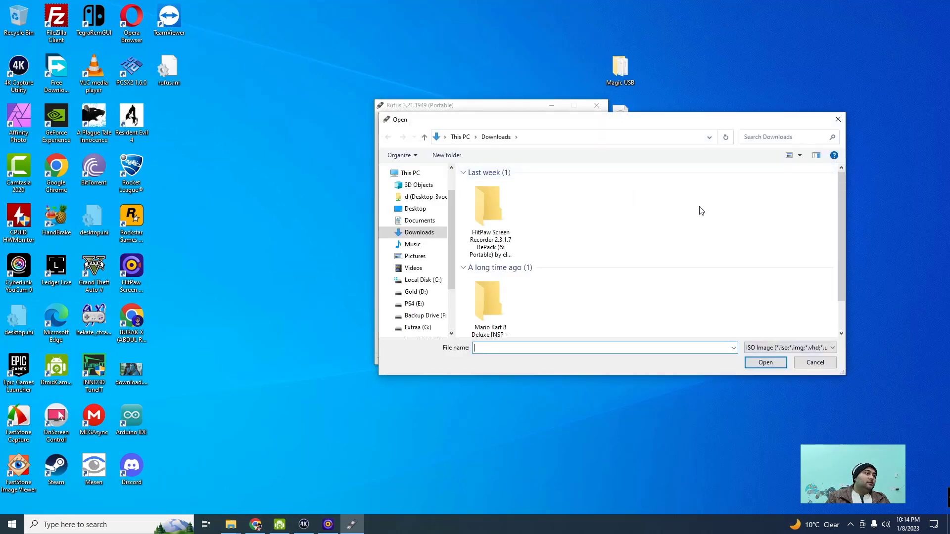
left_click(430, 211)
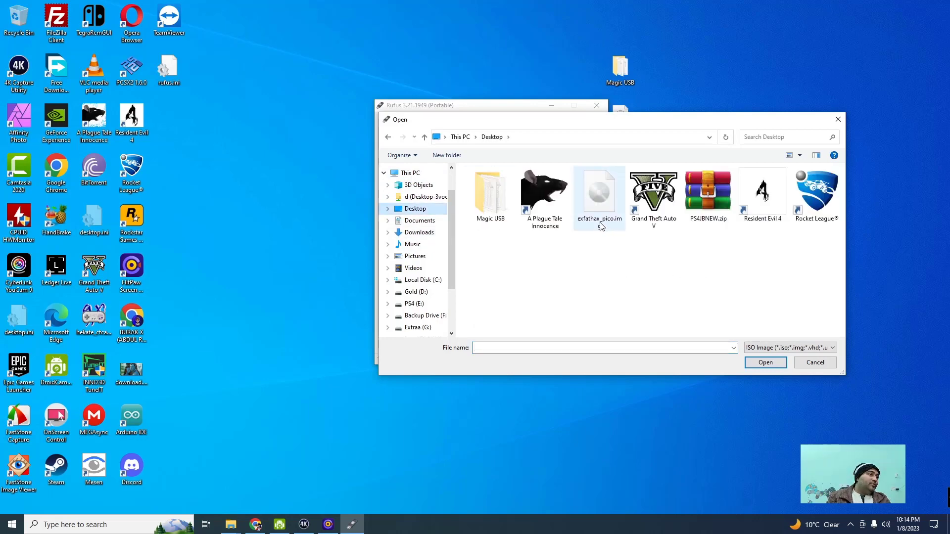
double_click(599, 198)
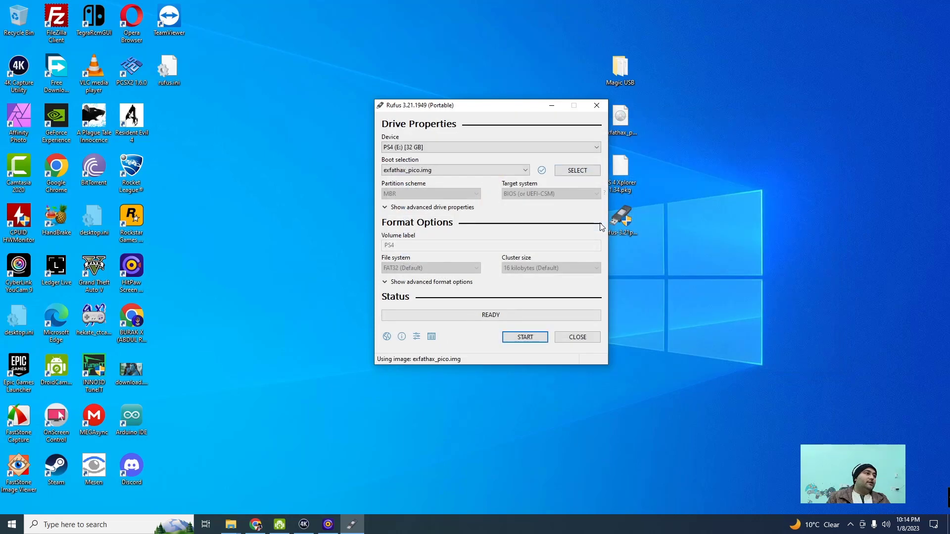
- Write exfathax_pico.img to the PS4 (E:) device, accepting the data erasure, and close Rufus
left_click(438, 150)
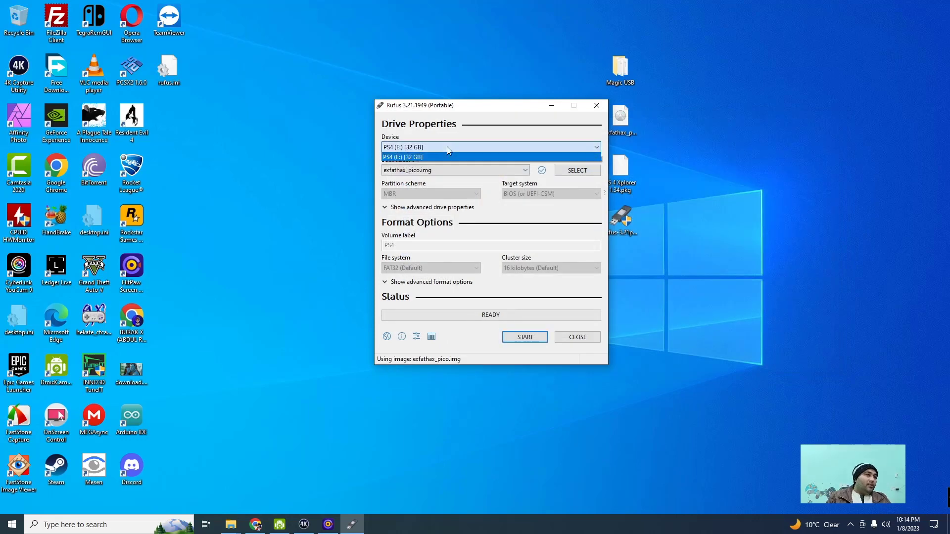
left_click(447, 151)
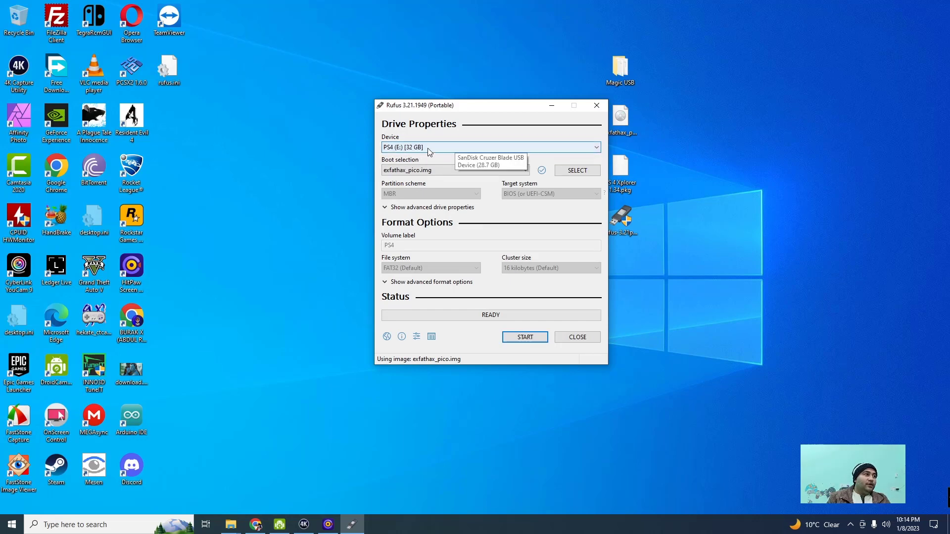
left_click(532, 341)
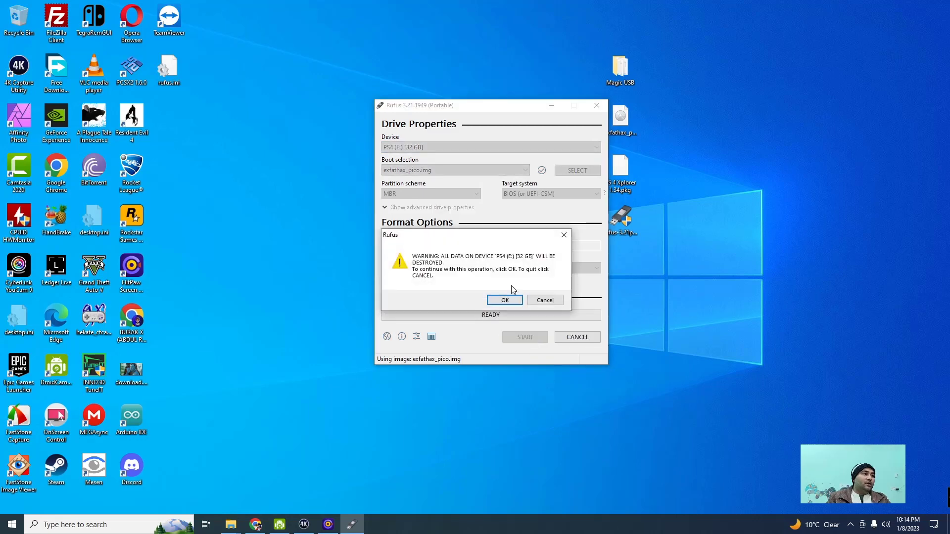
left_click(504, 300)
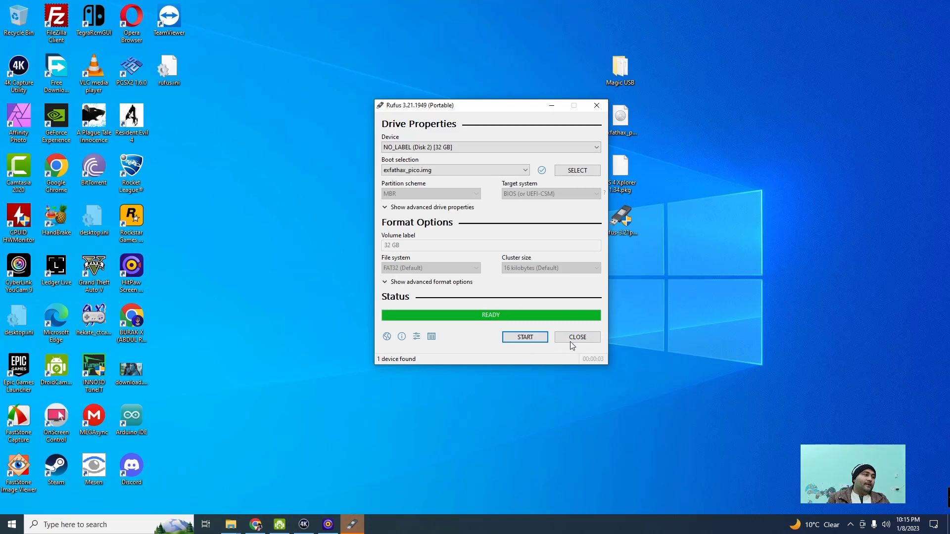
left_click(574, 338)
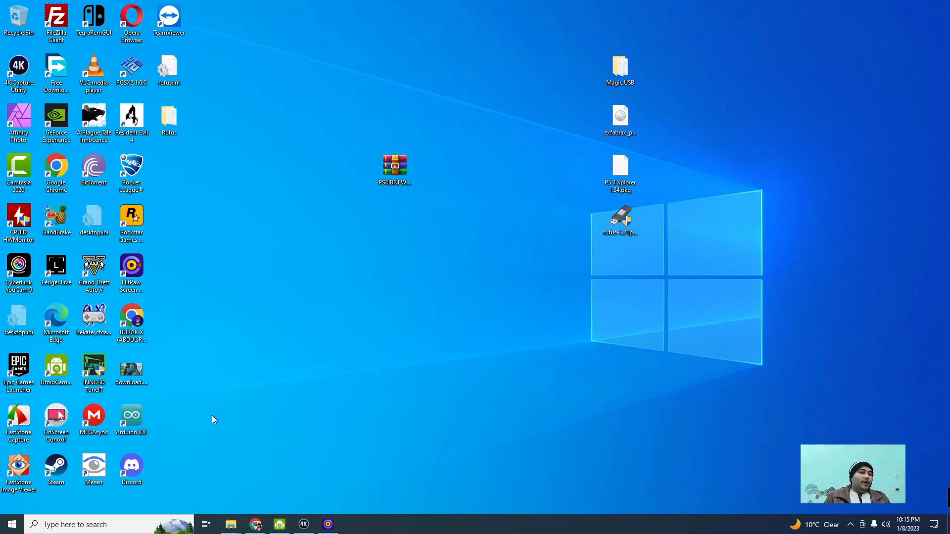
- Open Command Prompt and launch Disk Management with diskmgmt.msc
left_click(149, 520)
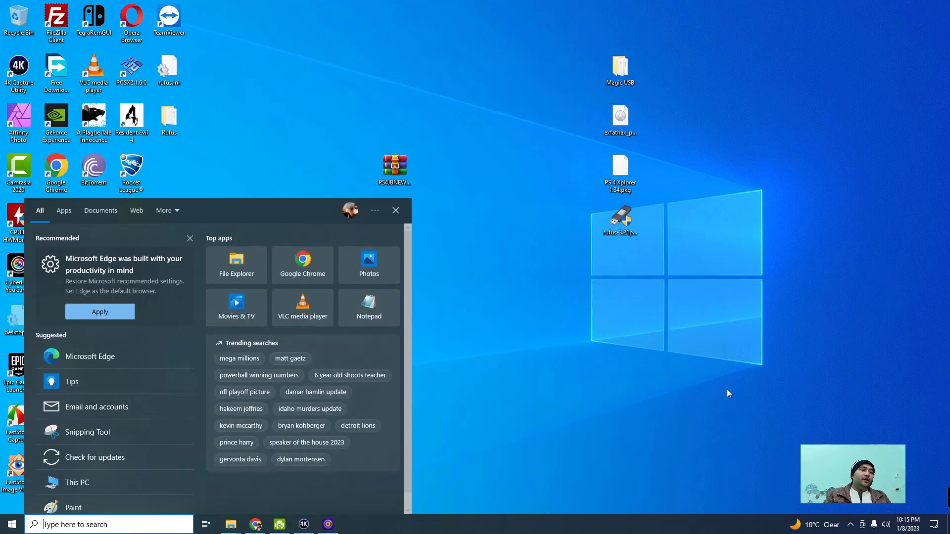
type("cmd")
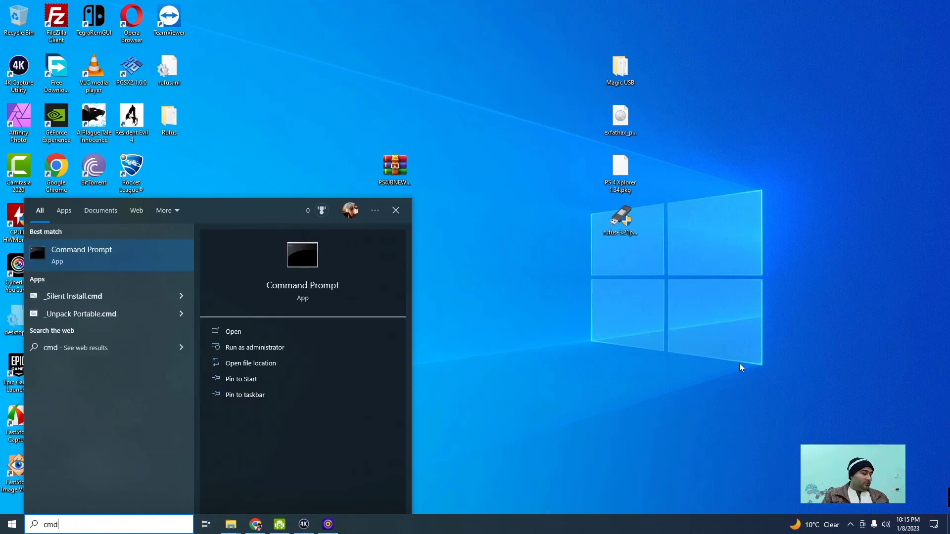
key("Return")
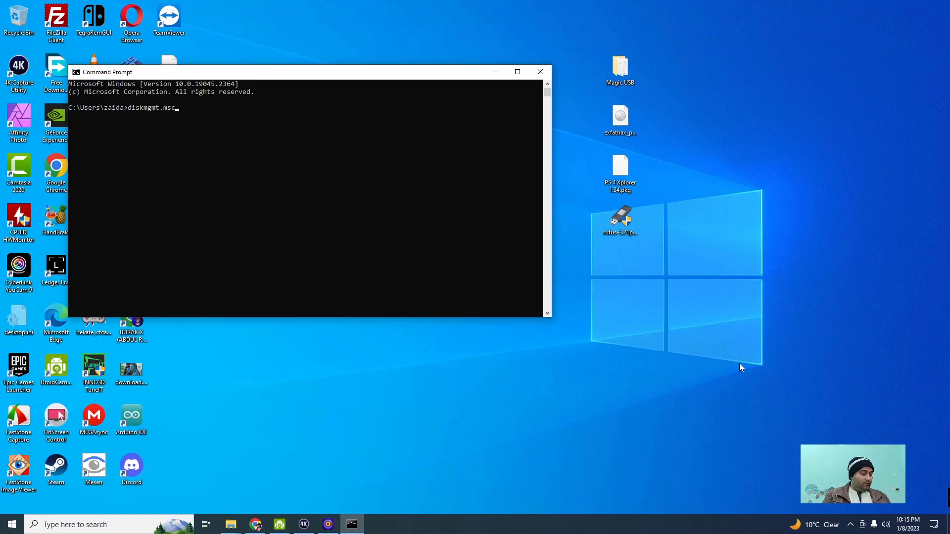
key("Return")
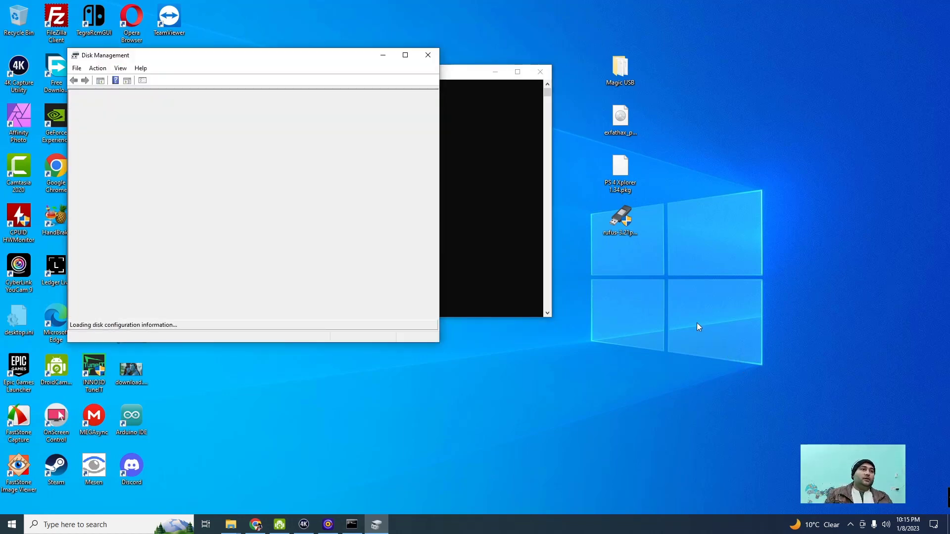
- Create a simple volume in Disk 2's unallocated space, with drive letter E, FAT32 file system and quick format
scroll(433, 253, "down", 4)
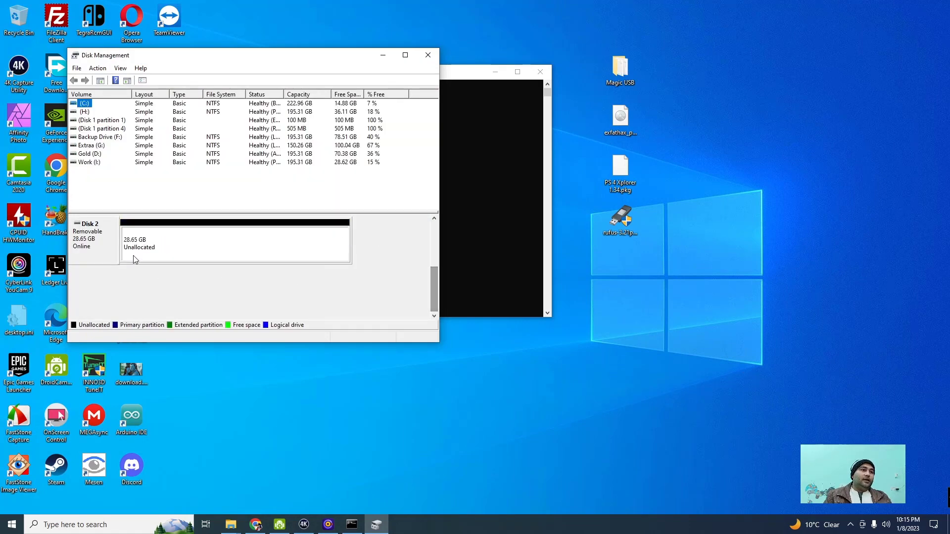
left_click(135, 259)
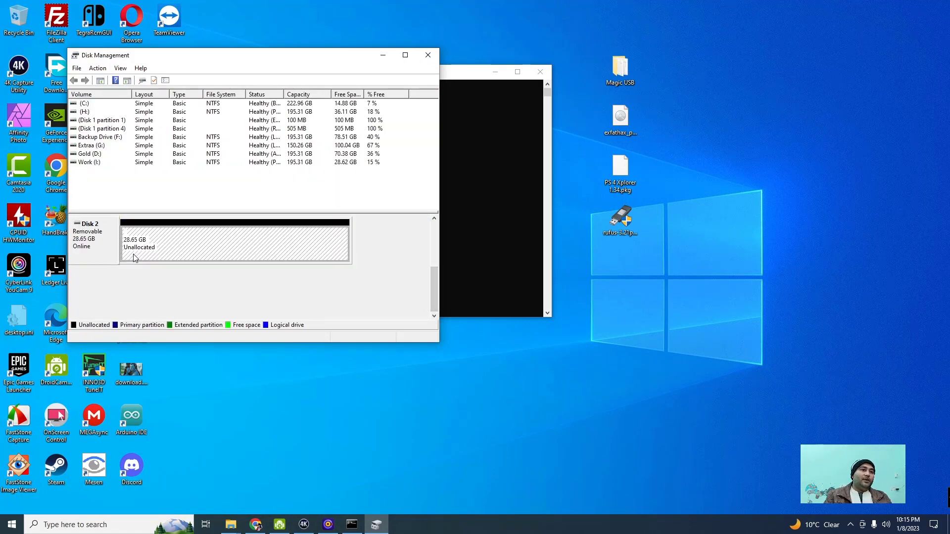
right_click(213, 246)
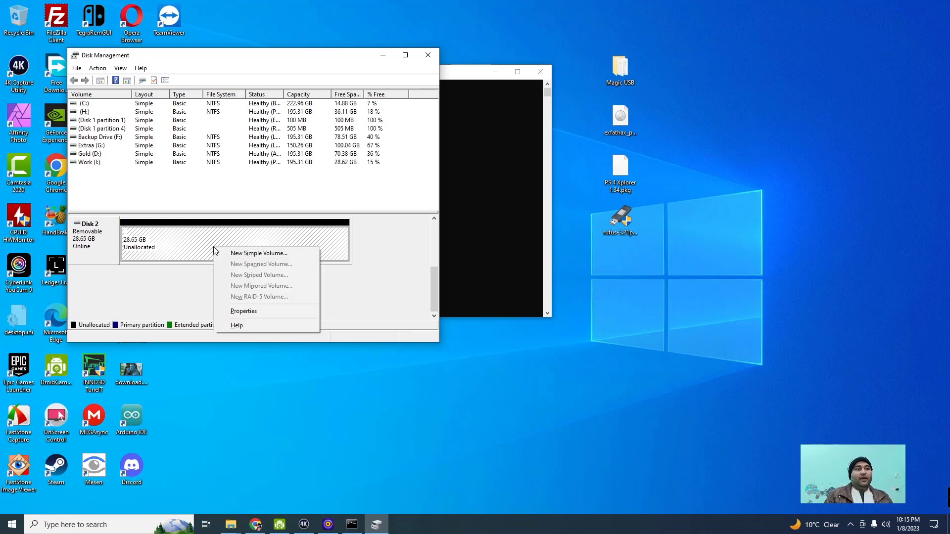
left_click(225, 256)
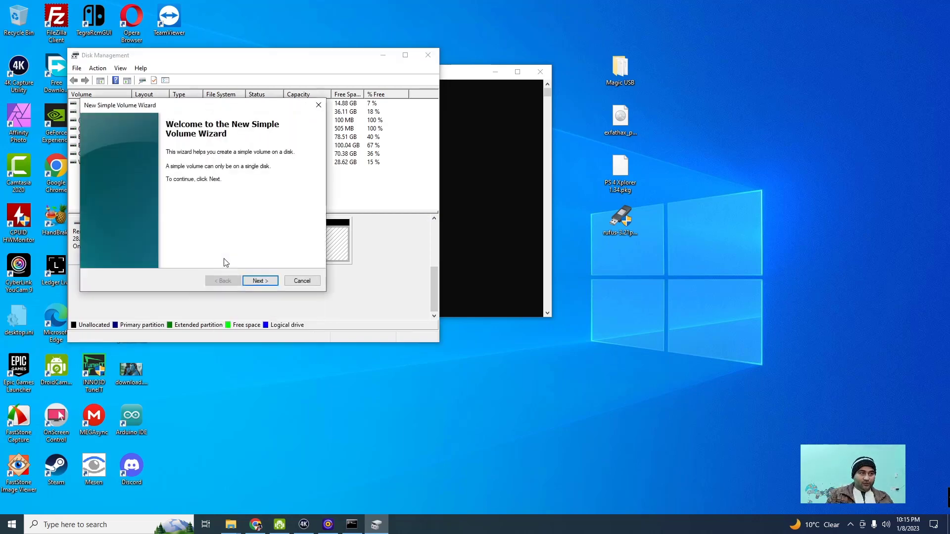
left_click(261, 280)
left_click(266, 281)
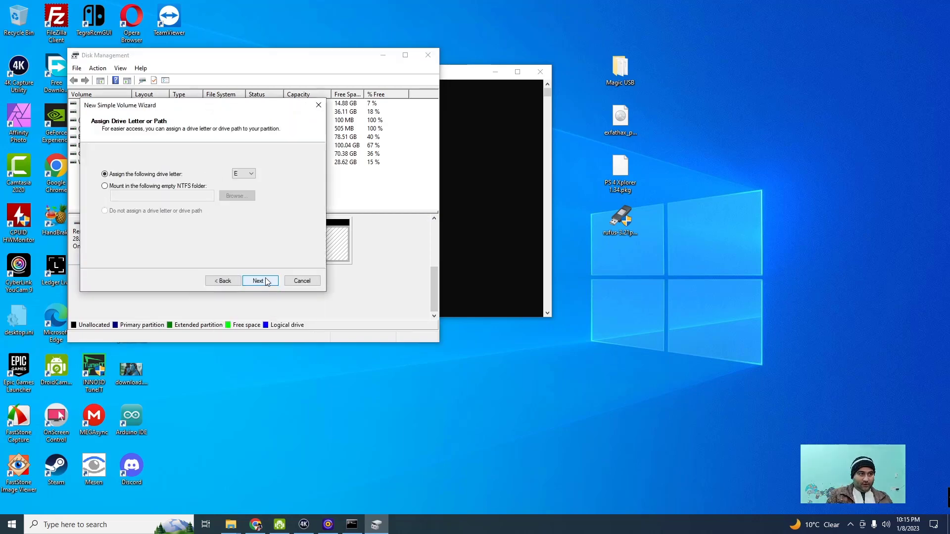
left_click(261, 280)
left_click(215, 197)
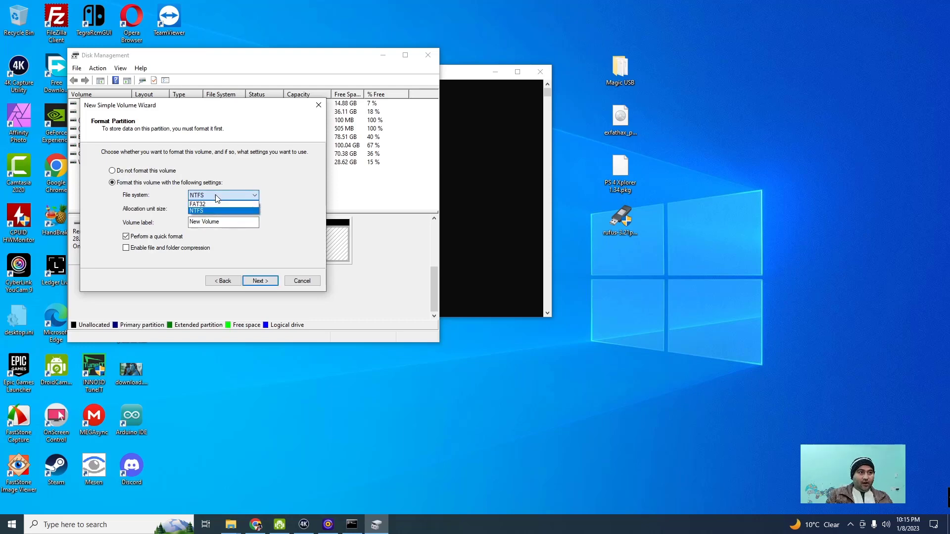
left_click(221, 205)
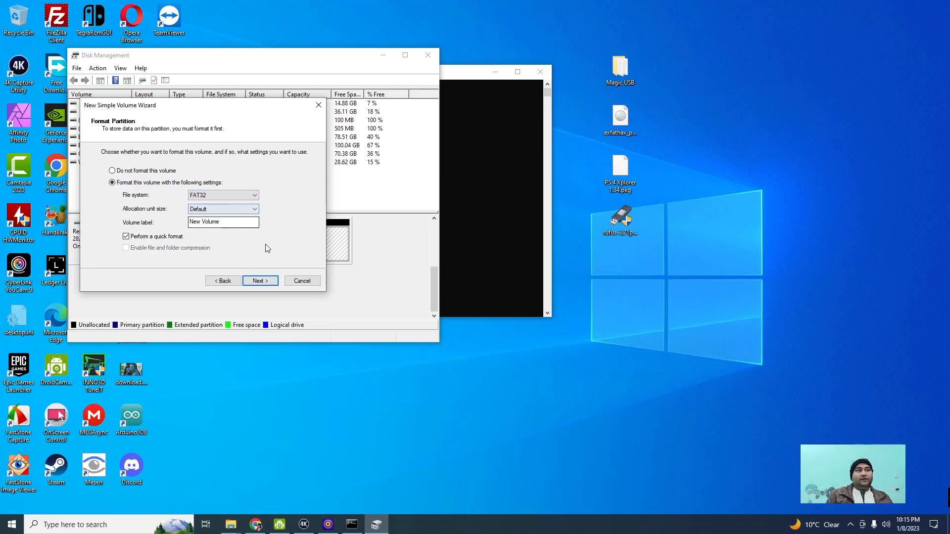
left_click(257, 285)
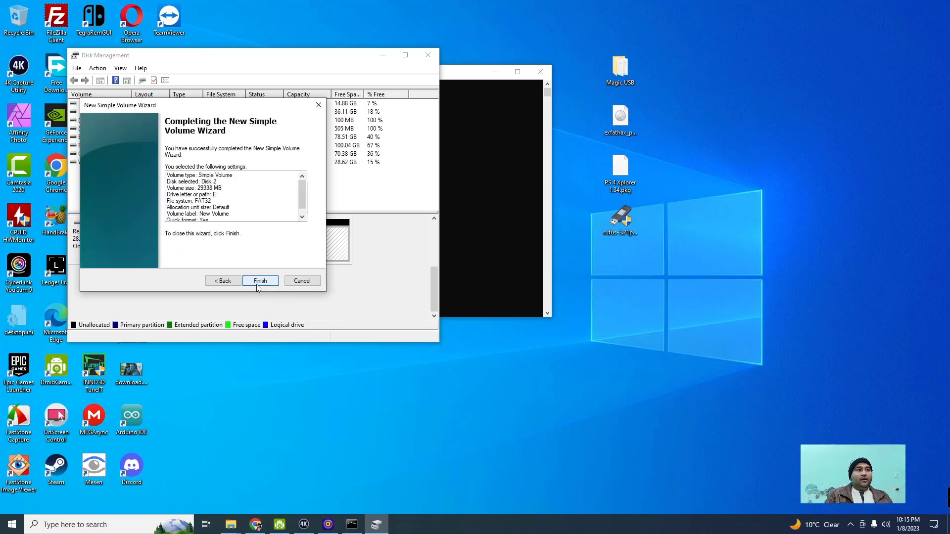
left_click(257, 284)
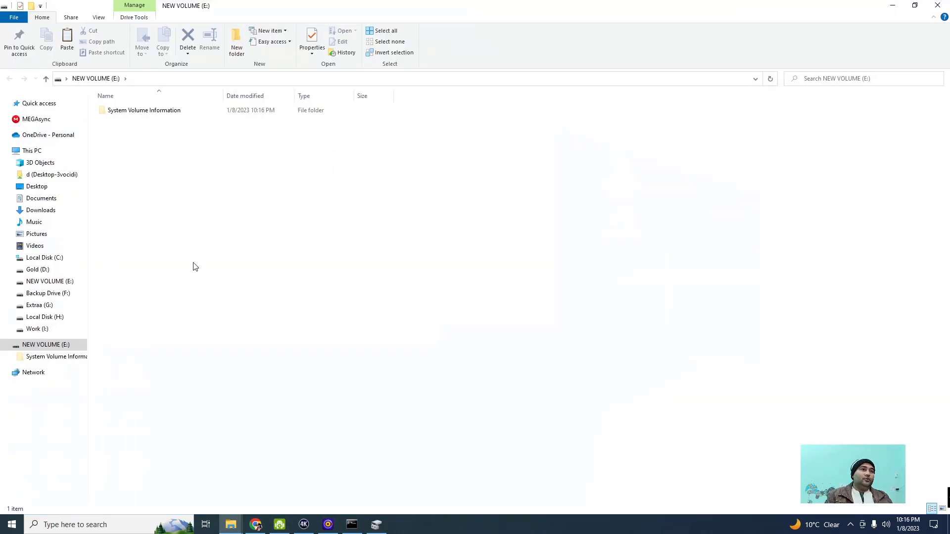
- Quick-format NEW VOLUME (E:) as exFAT with a 32-kilobyte allocation unit size, accepting the erase warning
left_click(46, 155)
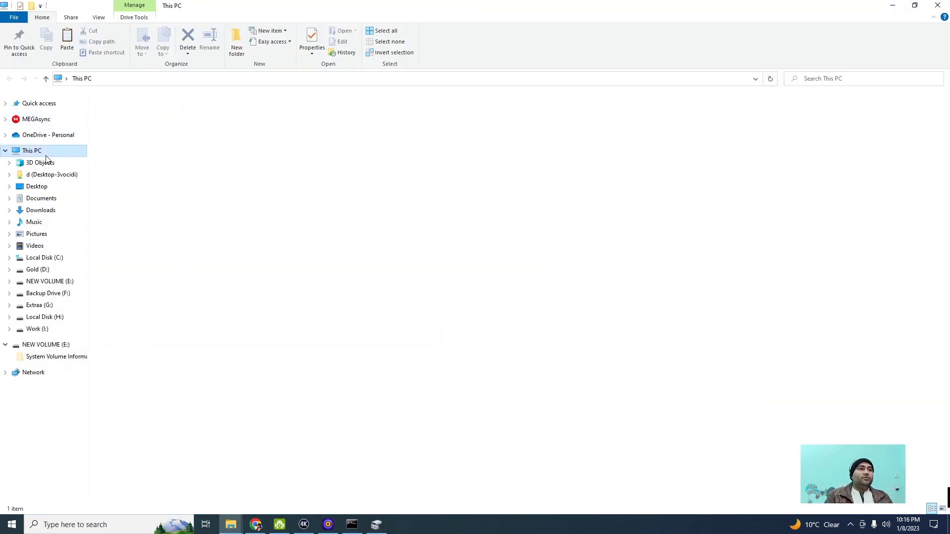
right_click(392, 188)
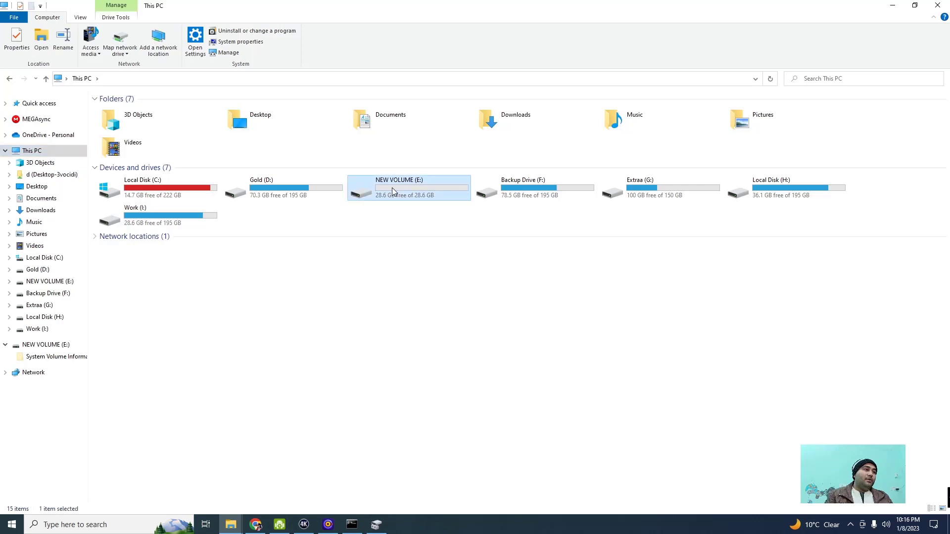
left_click(418, 366)
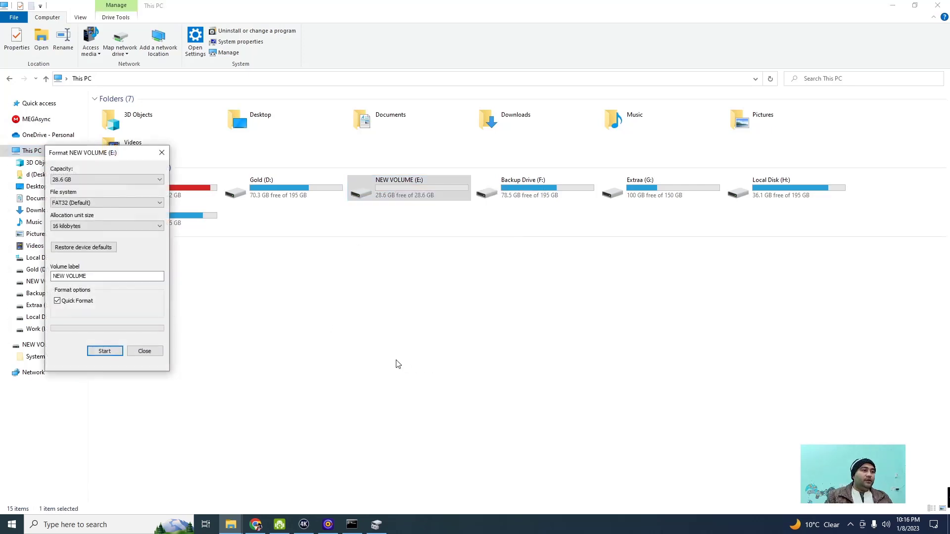
left_click(66, 203)
left_click(79, 223)
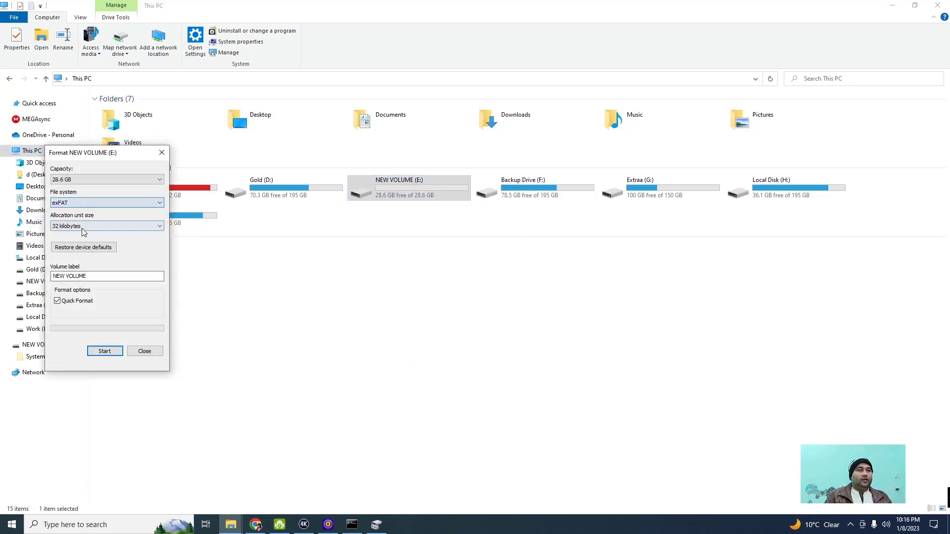
left_click(111, 353)
left_click(499, 262)
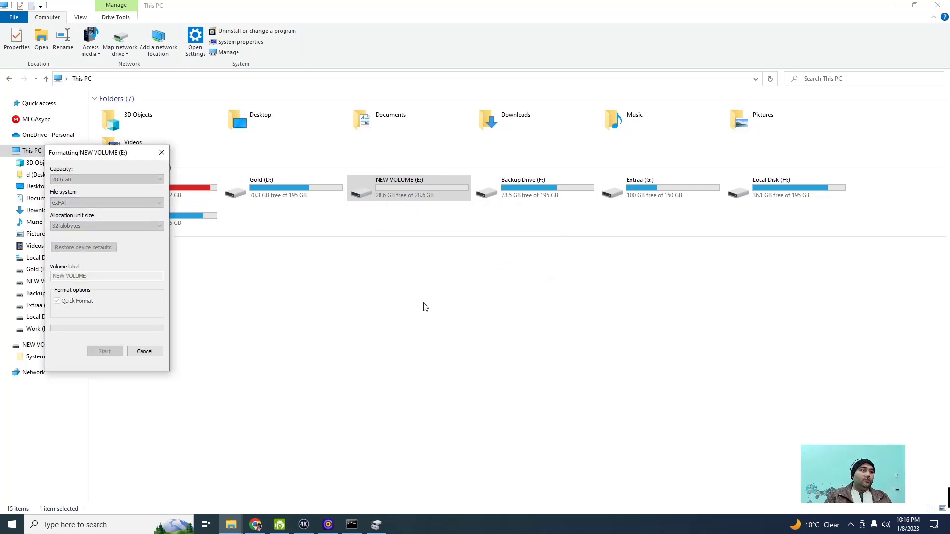
left_click(534, 261)
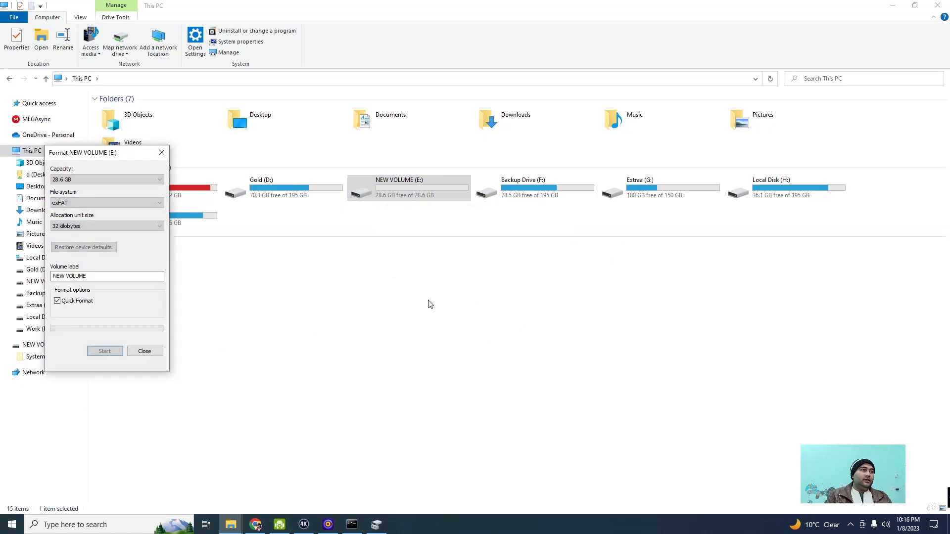
left_click(141, 353)
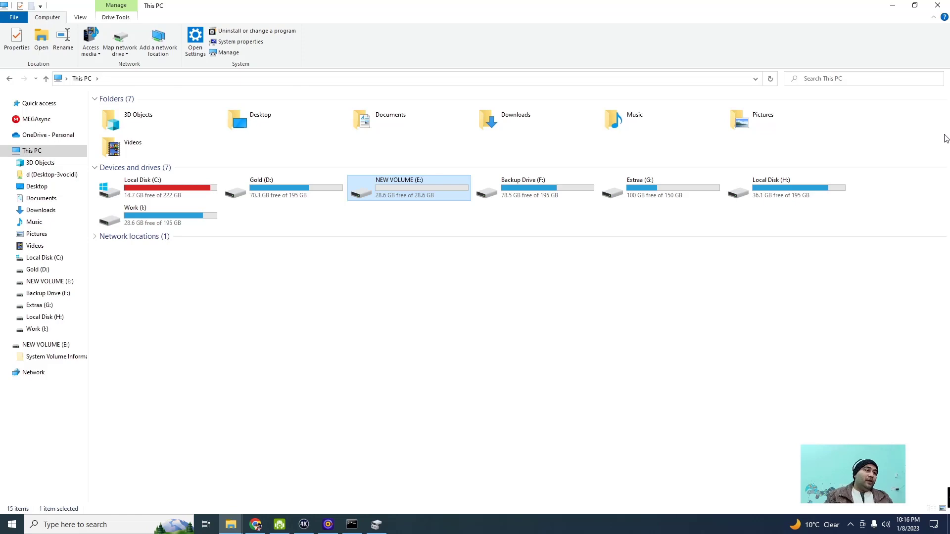
- Close the File Explorer, Disk Management and Command Prompt windows
left_click(937, 5)
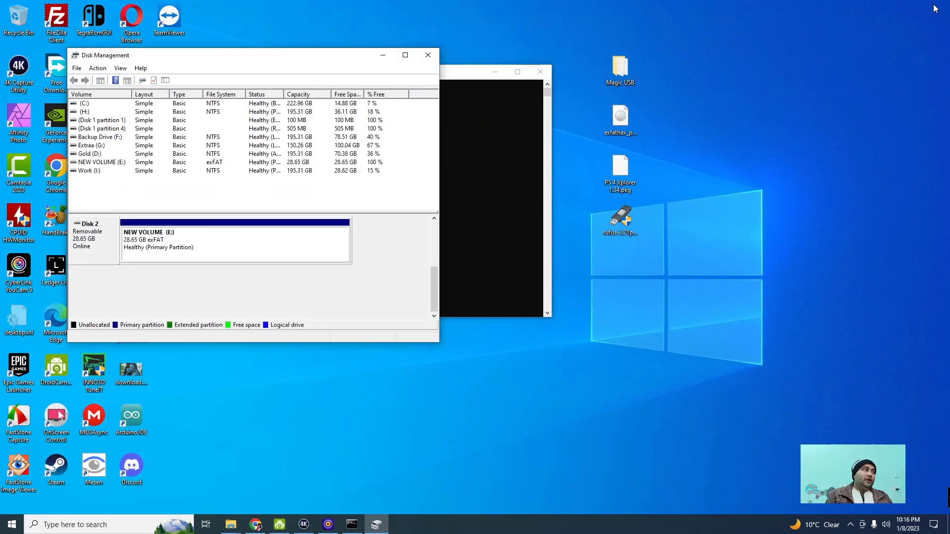
left_click(428, 55)
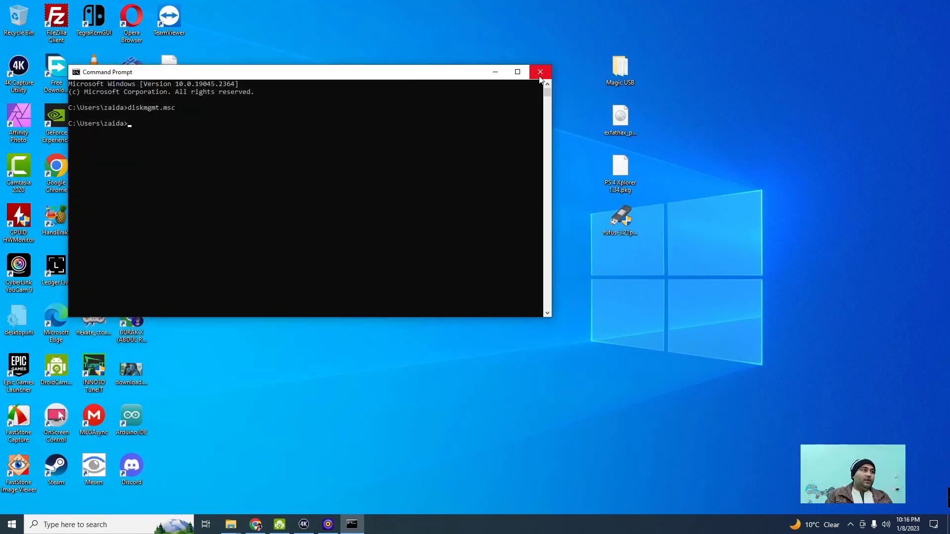
left_click(540, 73)
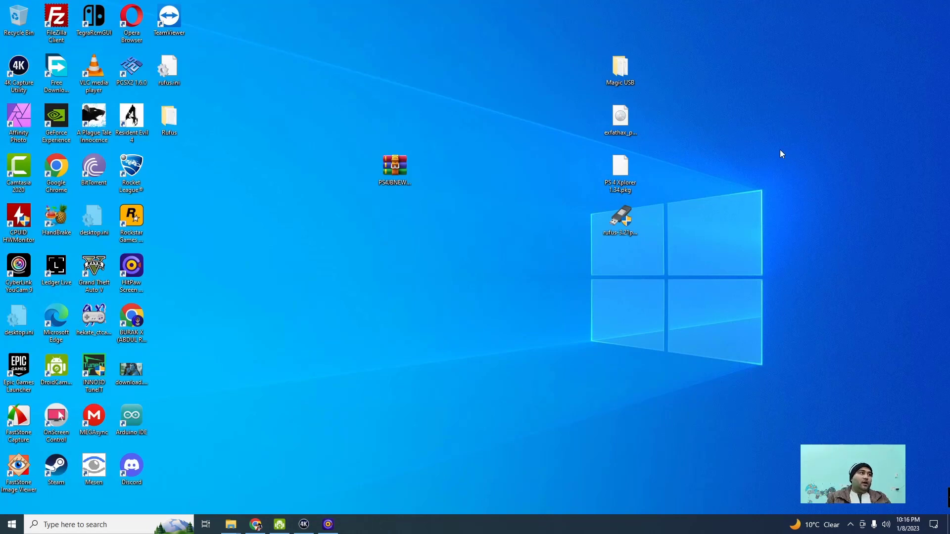
- Copy the System Volume Information folder from the Magic USB folder on the desktop
double_click(617, 80)
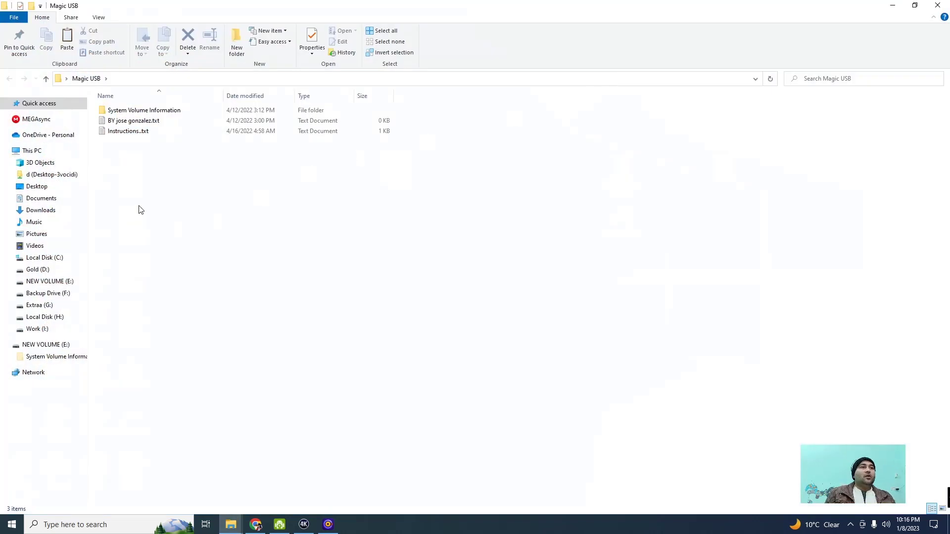
left_click(138, 113)
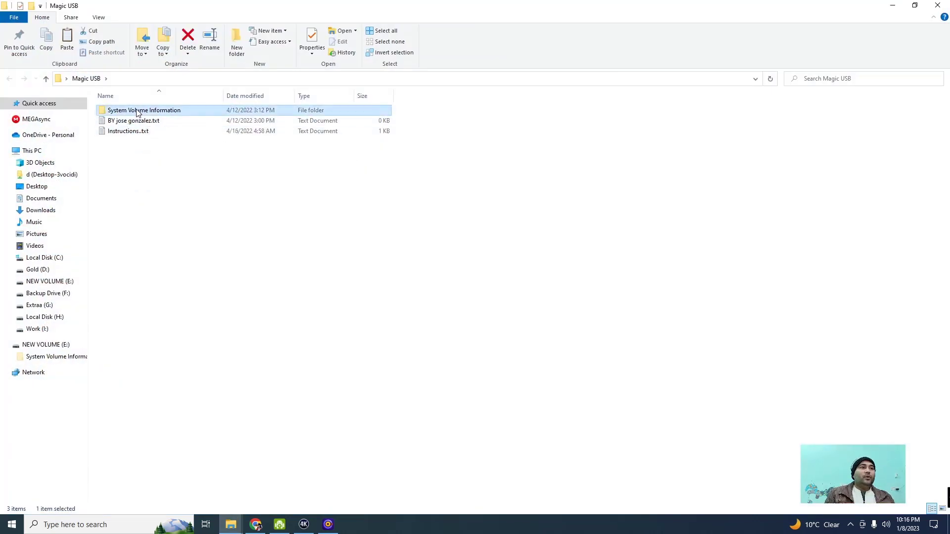
right_click(138, 113)
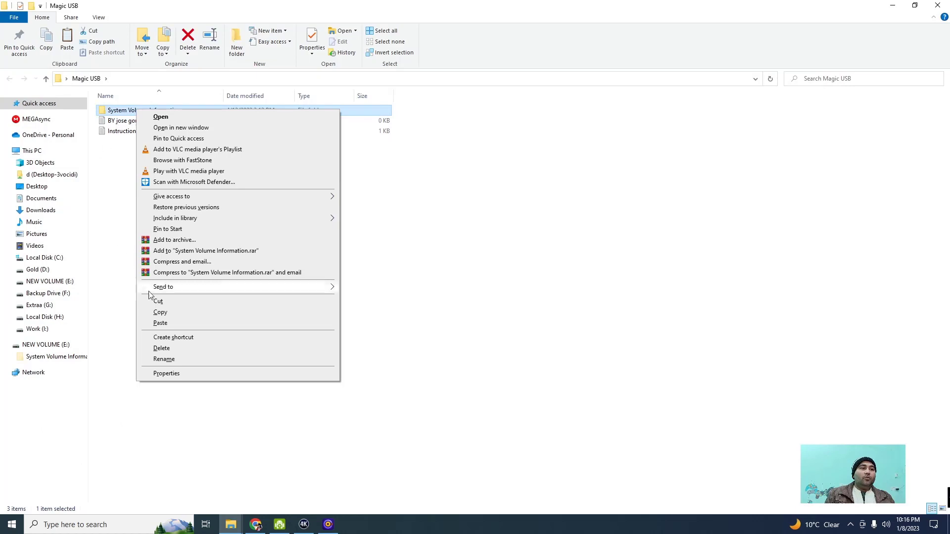
left_click(159, 312)
- Paste the copied folder into NEW VOLUME (E:), replacing the existing WPSettings.dat, and close the window
left_click(31, 150)
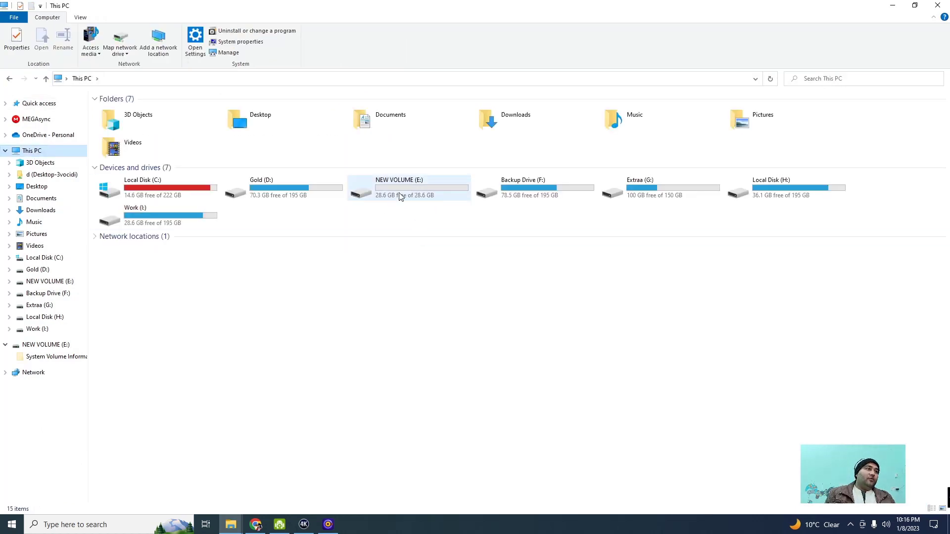
left_click(383, 197)
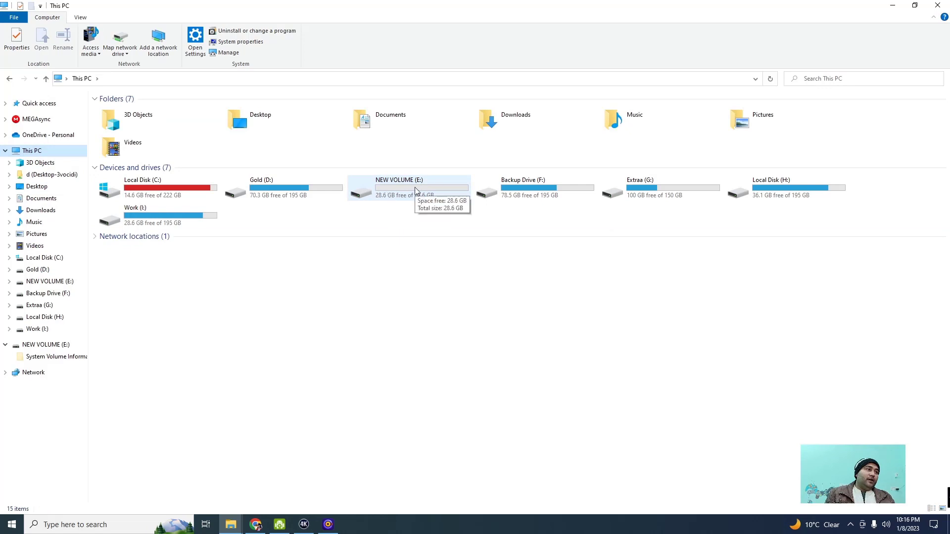
double_click(416, 192)
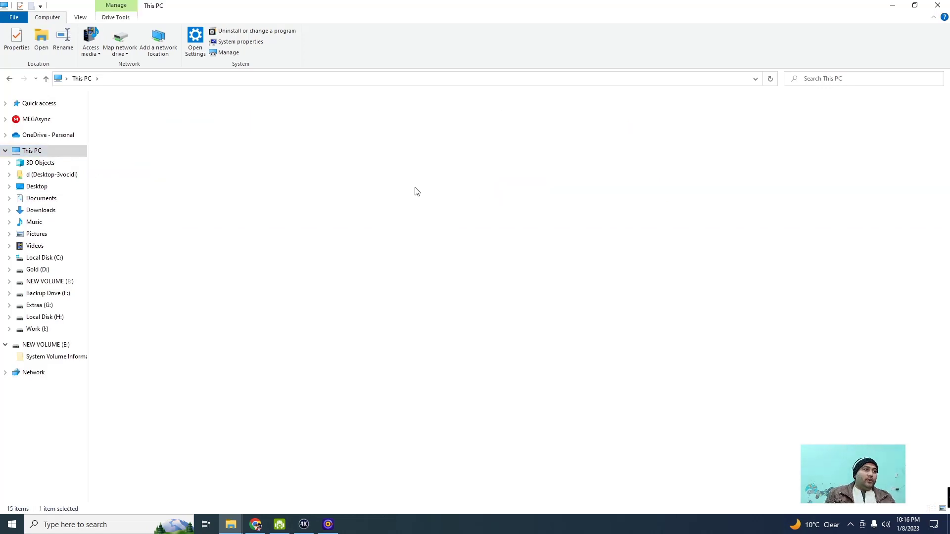
right_click(241, 217)
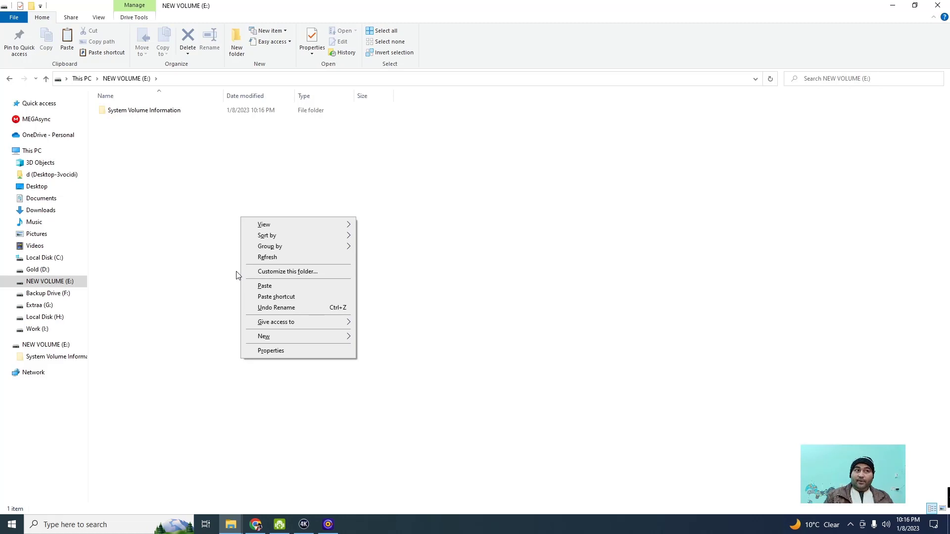
left_click(259, 287)
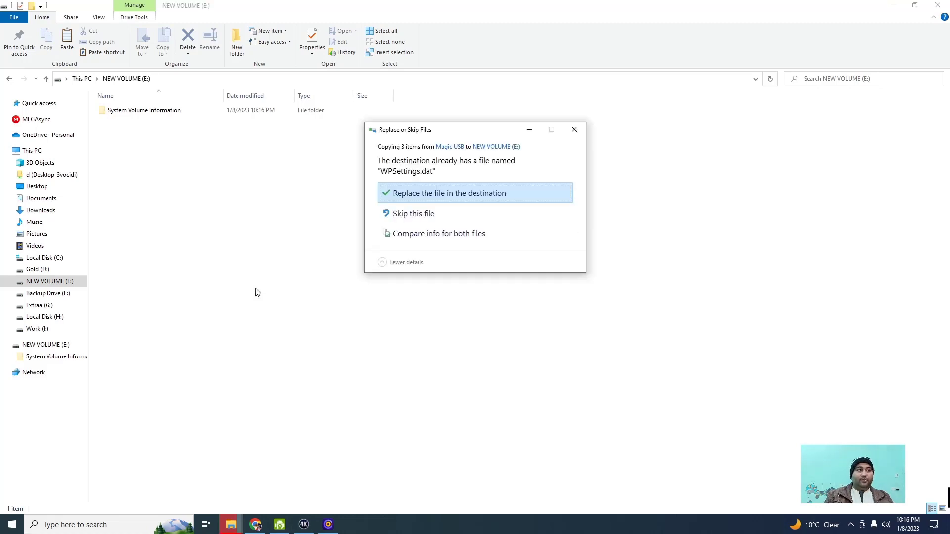
left_click(469, 197)
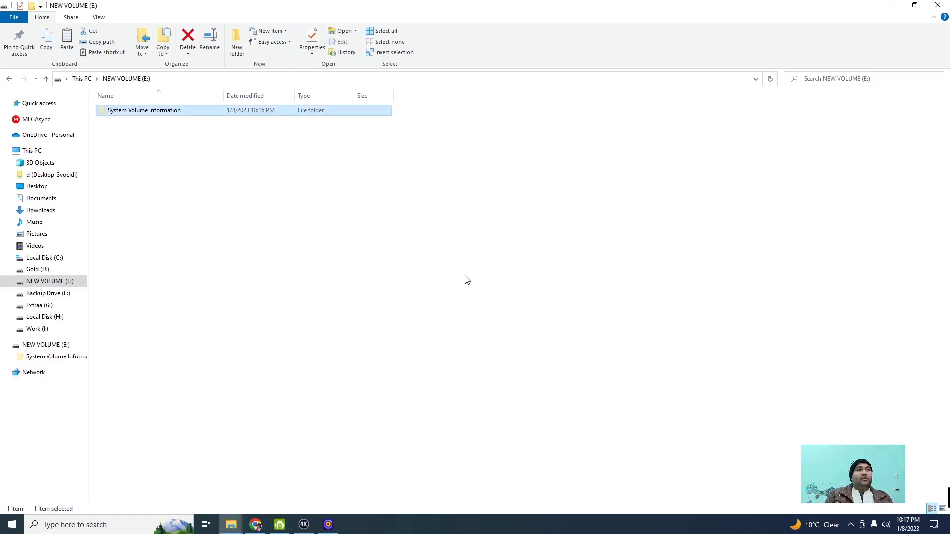
left_click(350, 273)
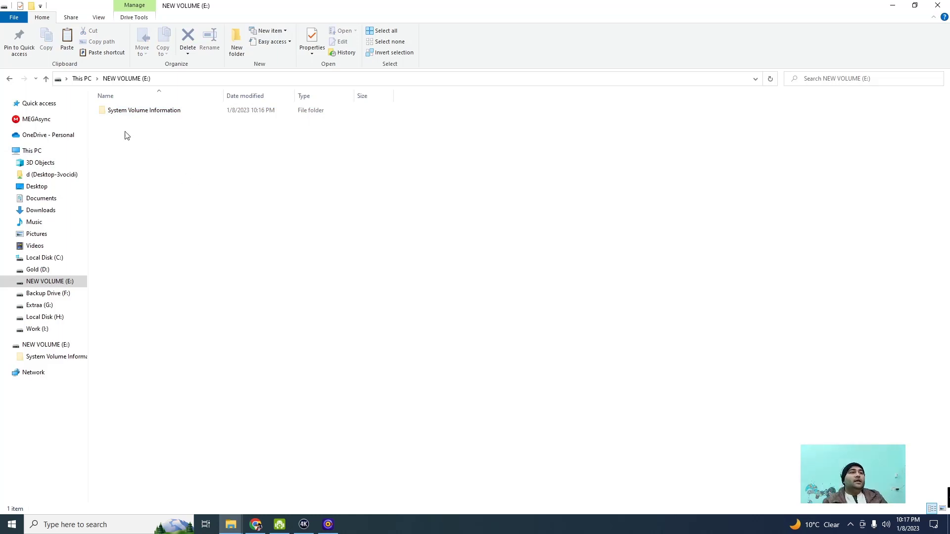
right_click(159, 119)
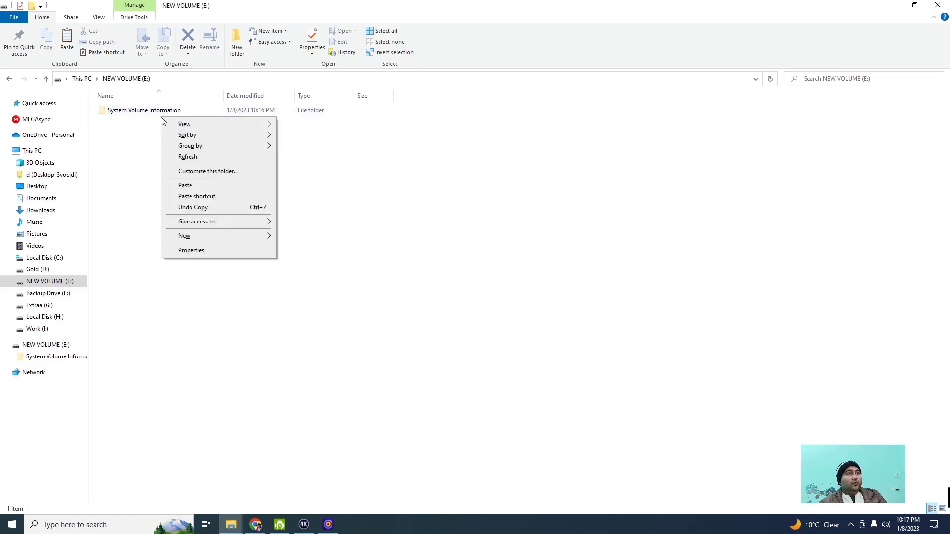
left_click(153, 147)
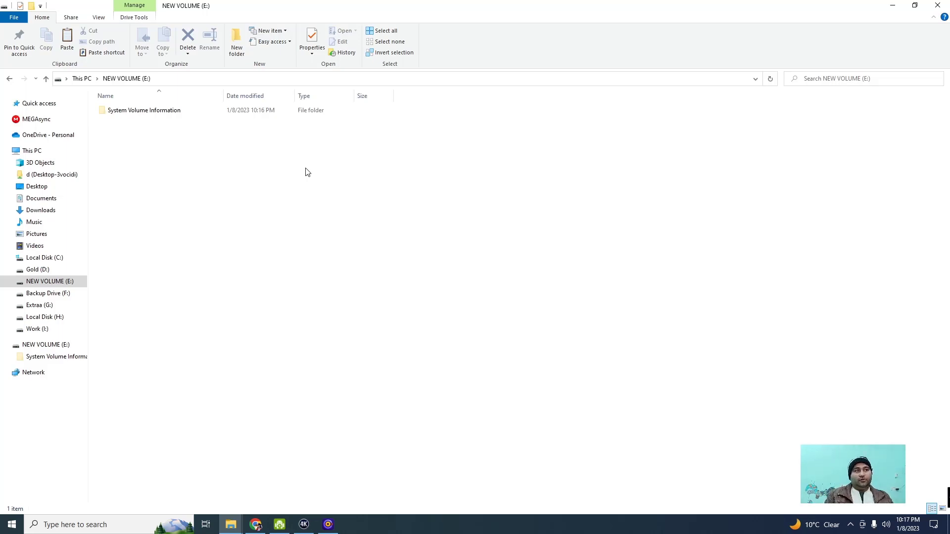
left_click(946, 4)
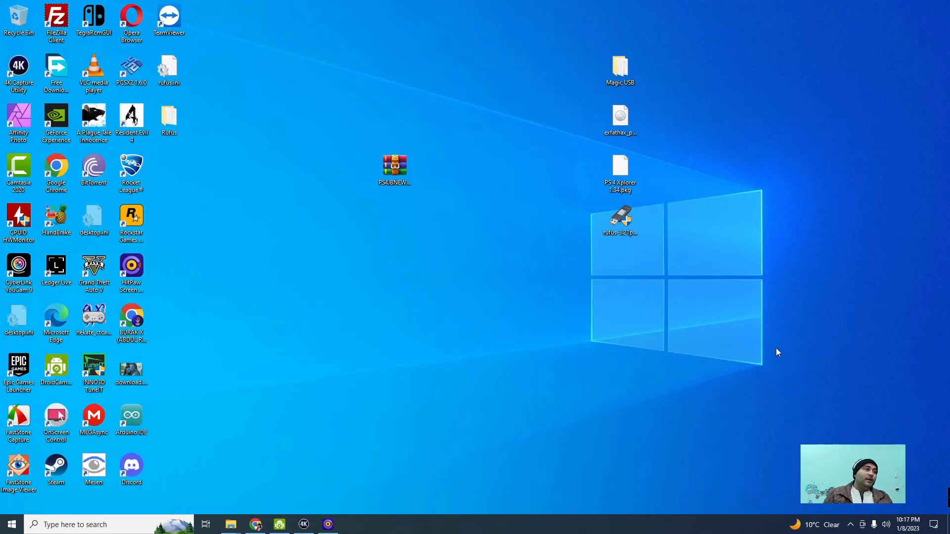
- Copy PS 4 Xplorer 1.34.pkg from the desktop to the root of NEW VOLUME (E:)
right_click(625, 179)
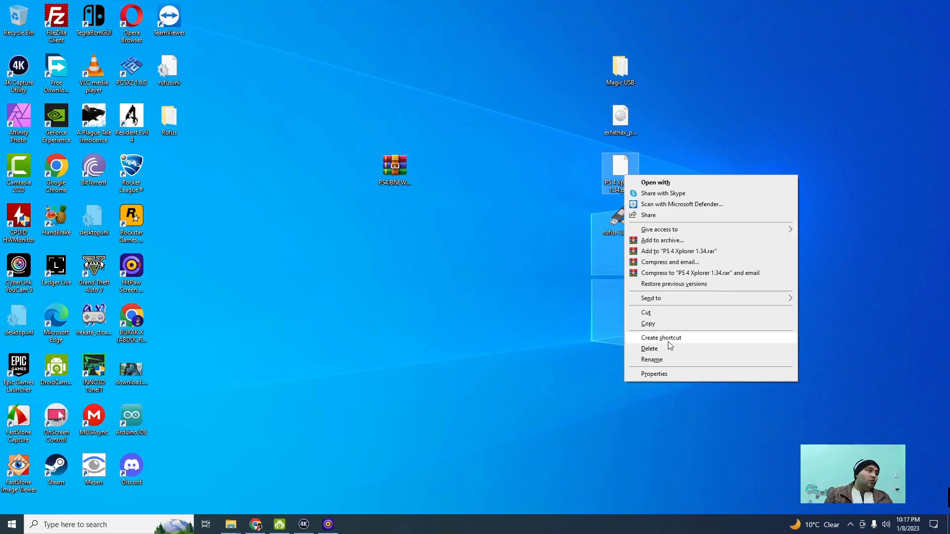
left_click(686, 324)
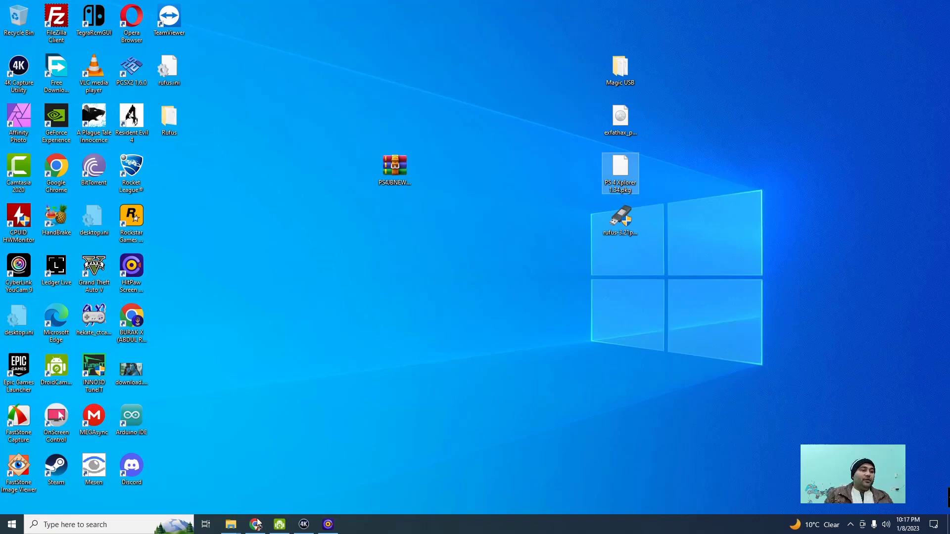
left_click(230, 525)
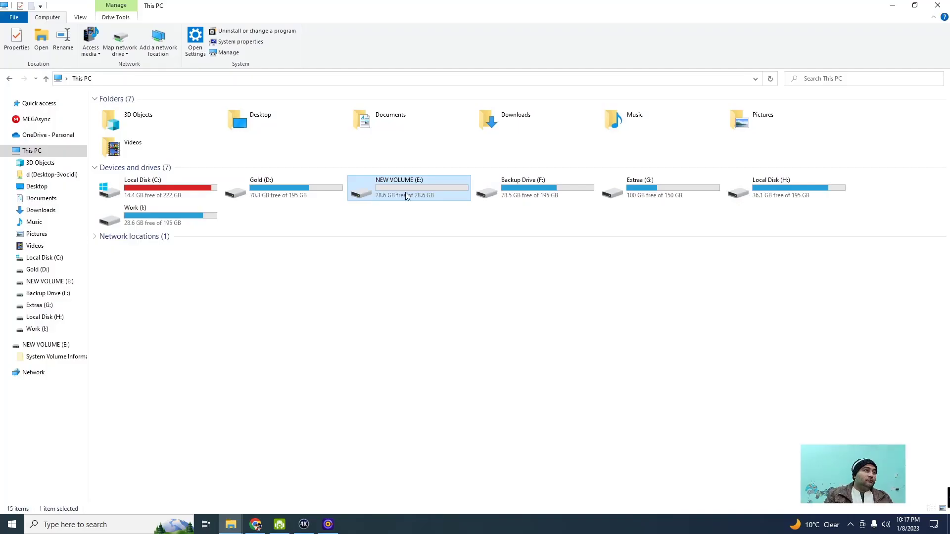
double_click(406, 192)
right_click(327, 228)
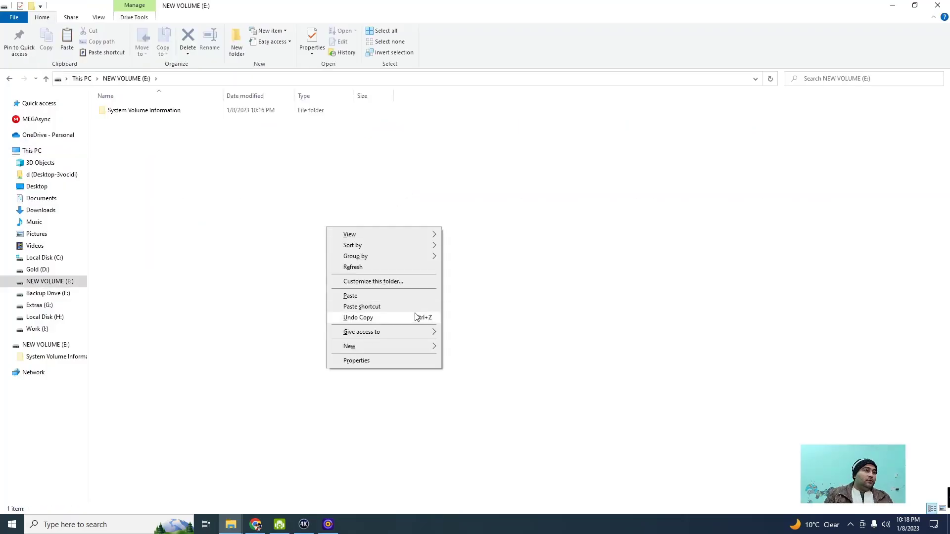
left_click(410, 297)
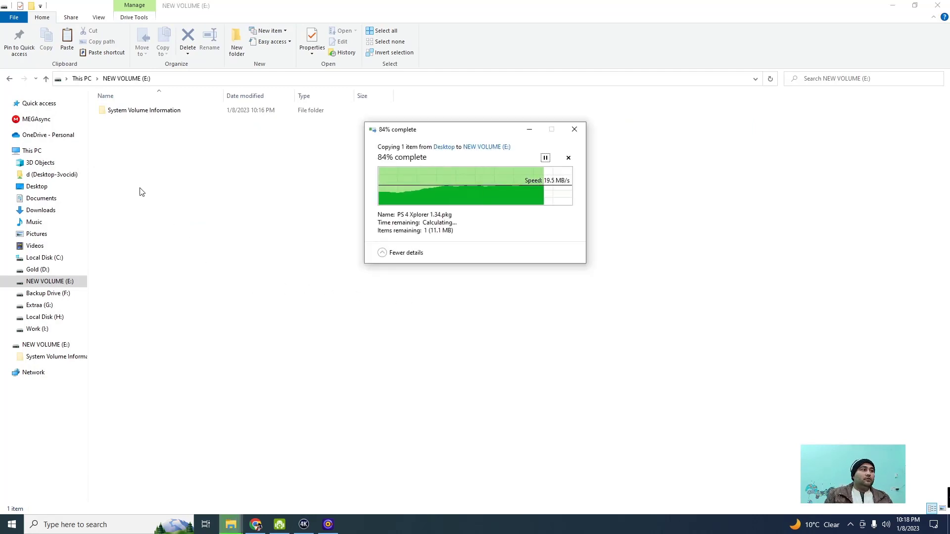
- Rename the NEW VOLUME (E:) drive to PS4 in This PC
left_click(82, 78)
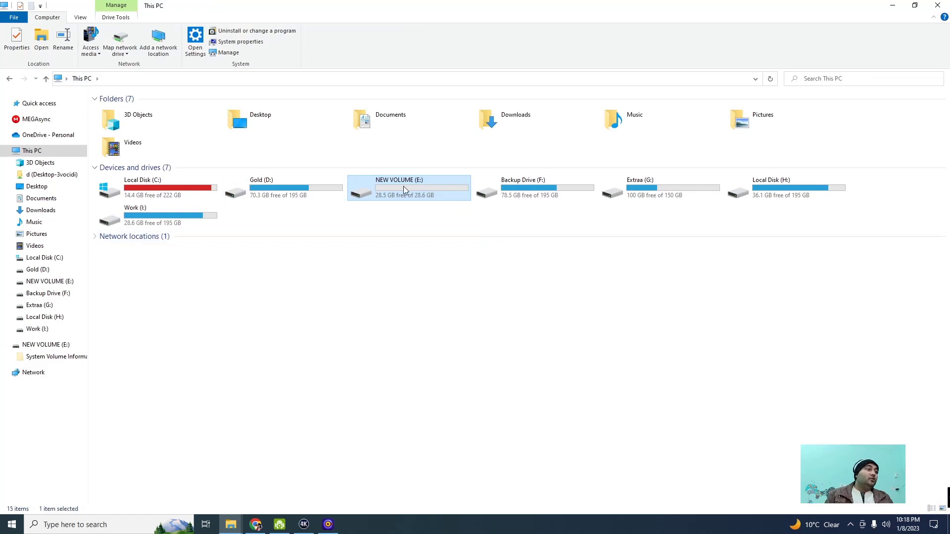
left_click(401, 181)
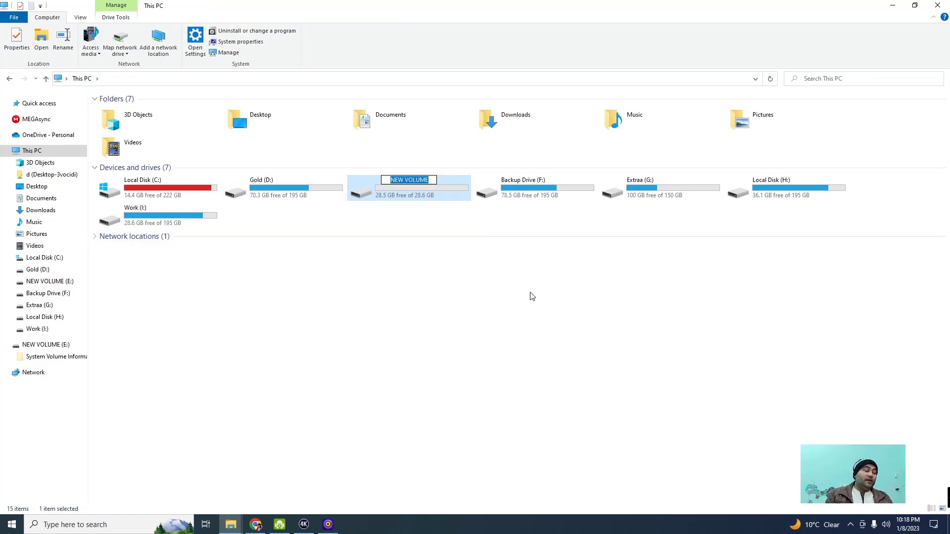
type("P")
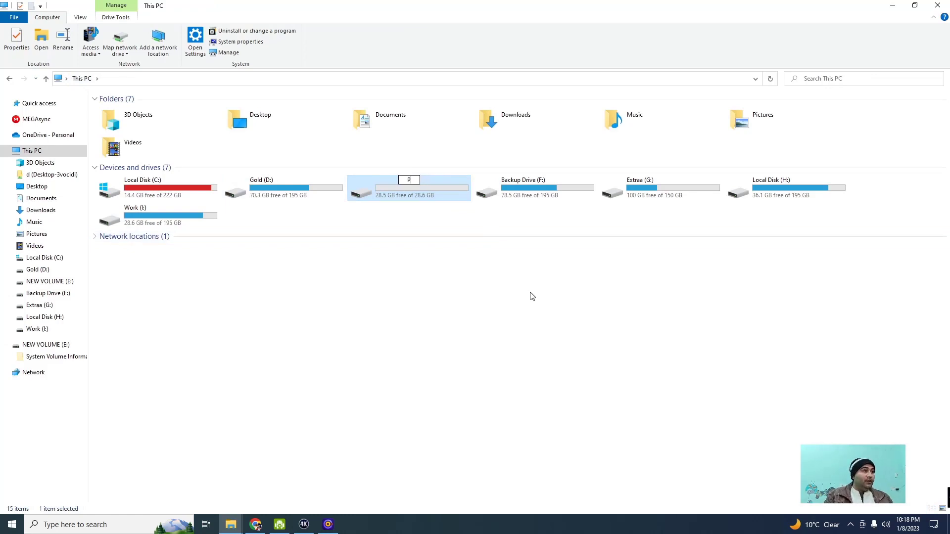
type("S")
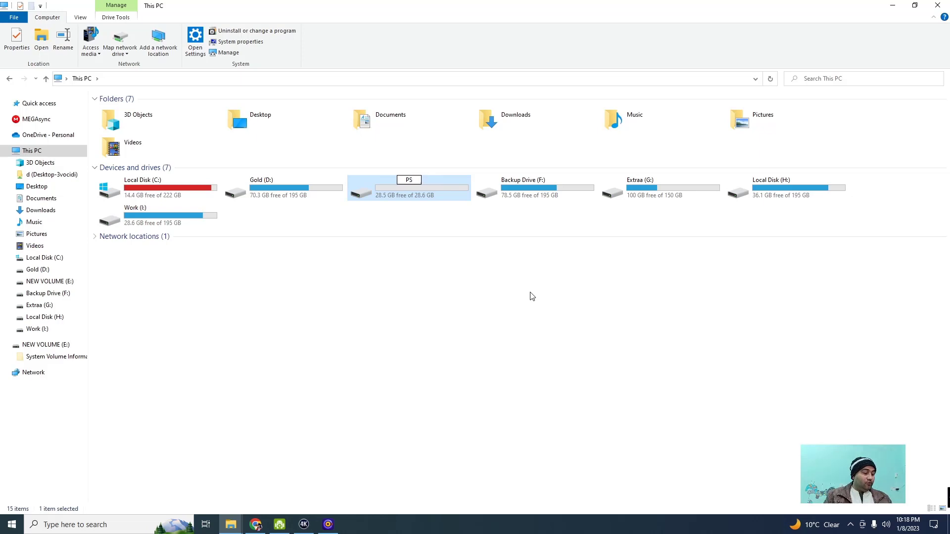
type("4")
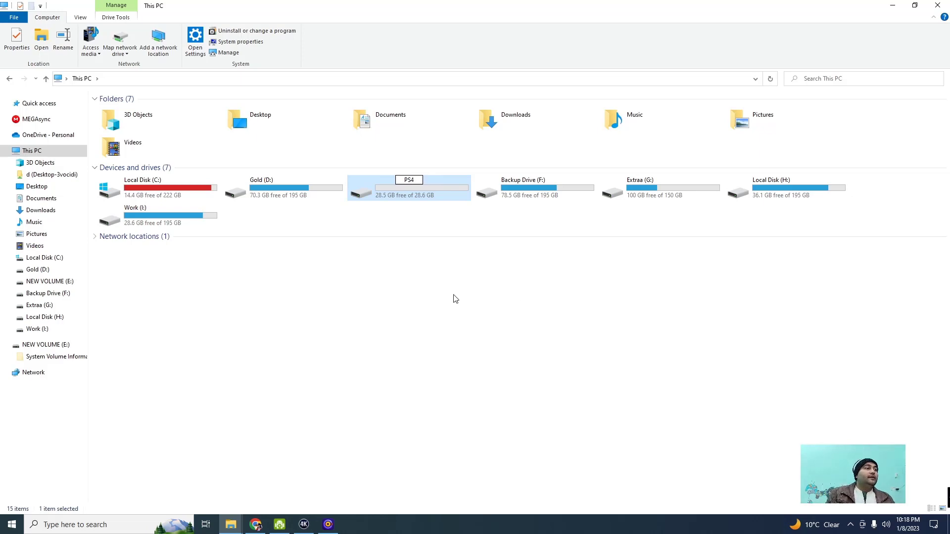
left_click(452, 295)
- Safely eject the PS4 USB drive from the computer
left_click(852, 524)
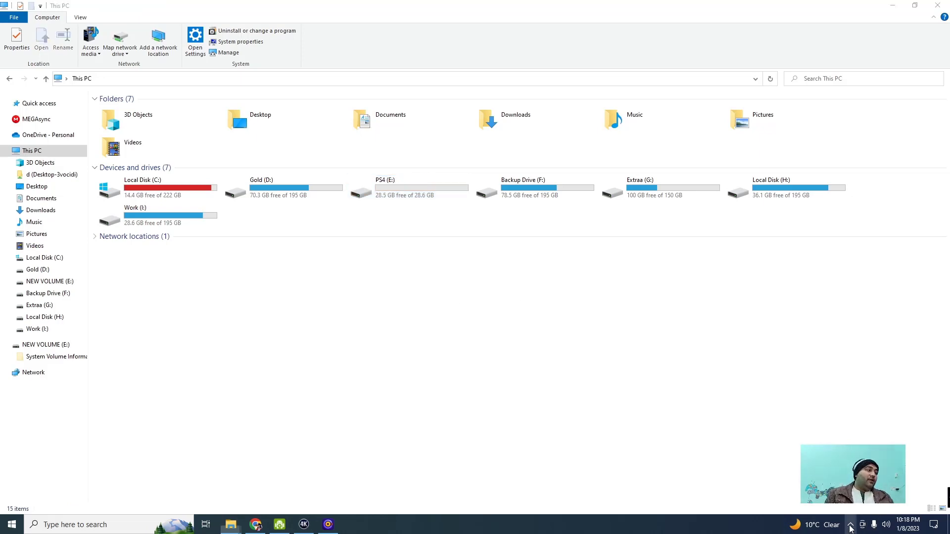
right_click(948, 495)
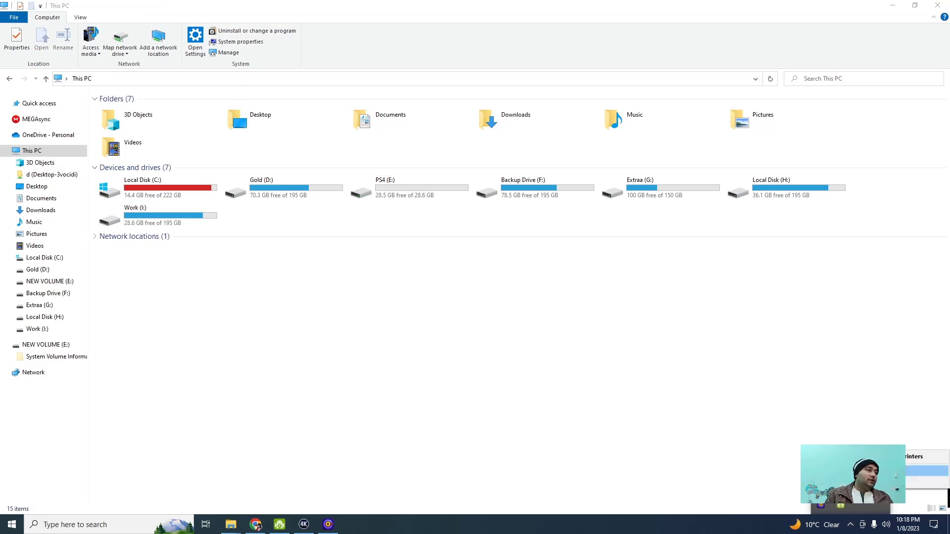
left_click(925, 471)
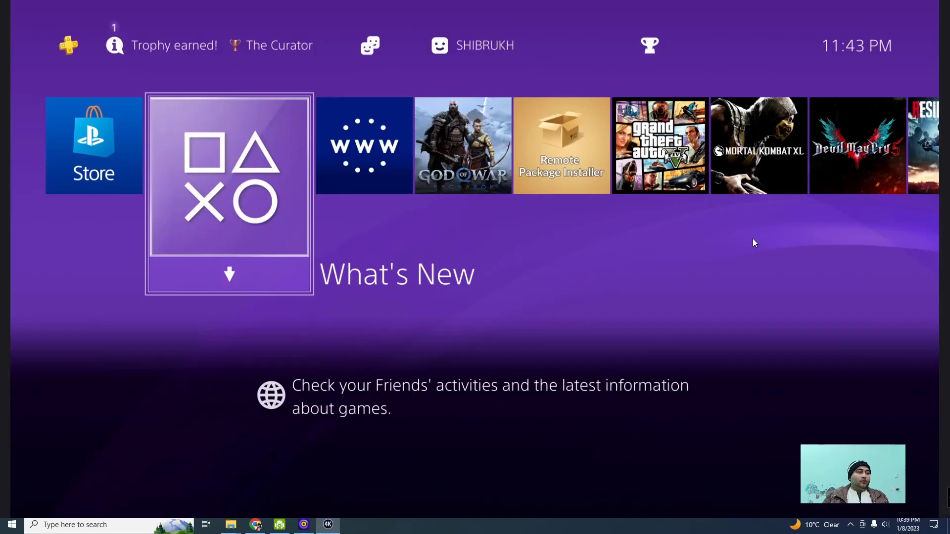
- Look through the installed apps on the PS4 home screen, starting from Internet Browser
key("Right")
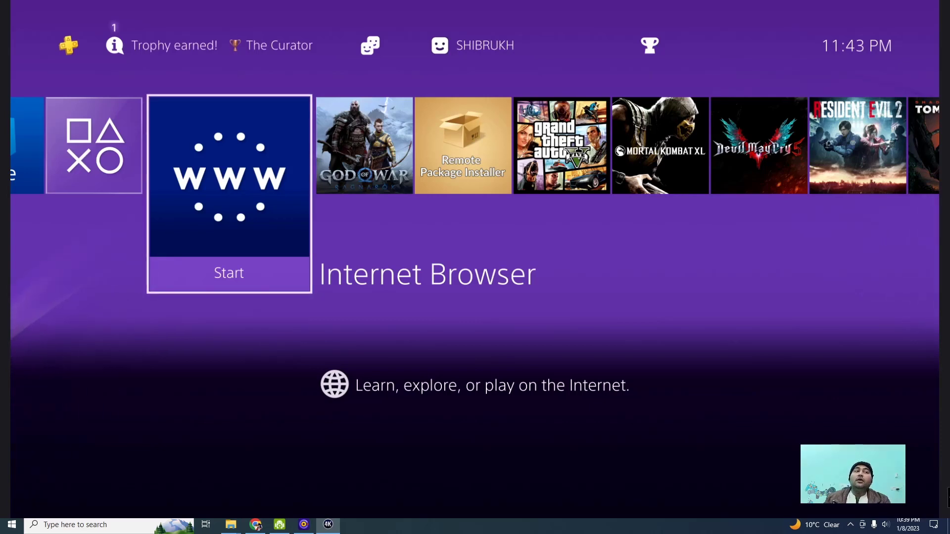
key("Right")
key("Left")
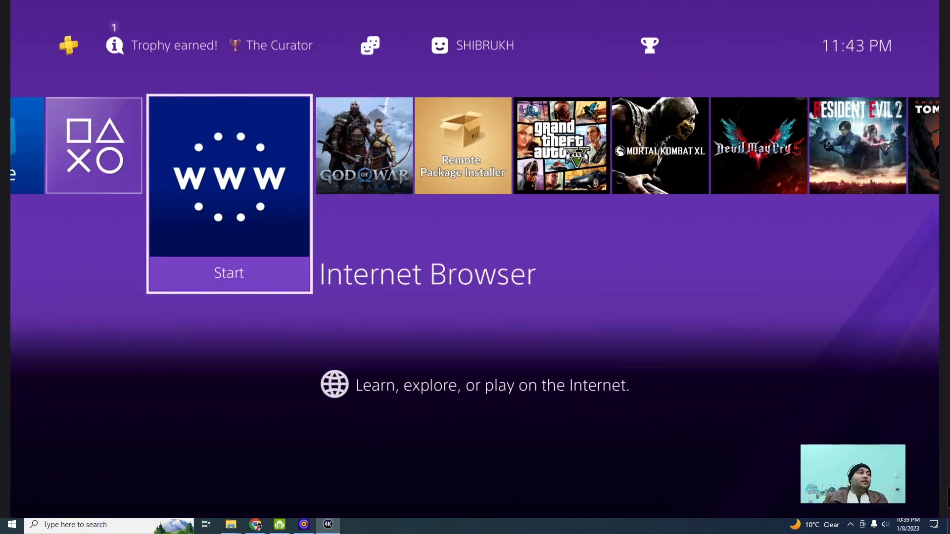
key("Right")
key("Left")
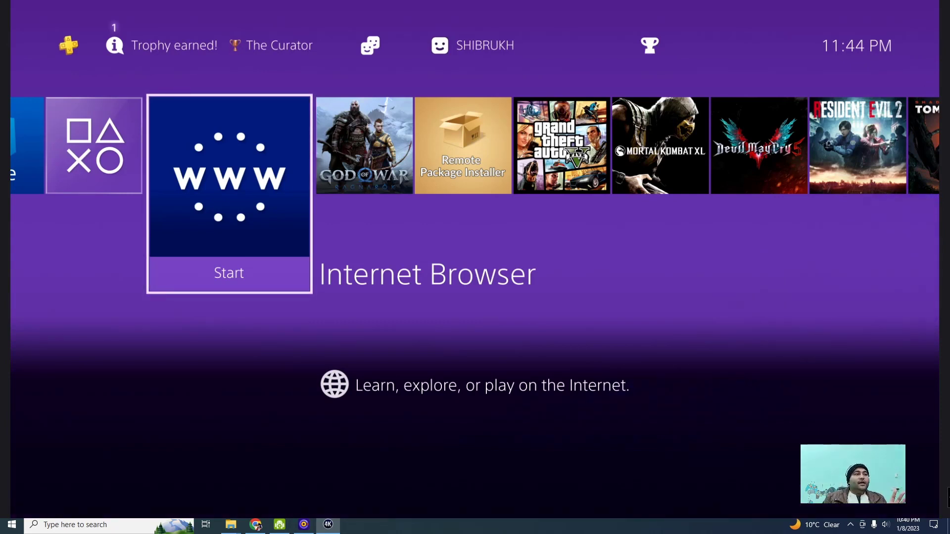
key("Right")
key("Left")
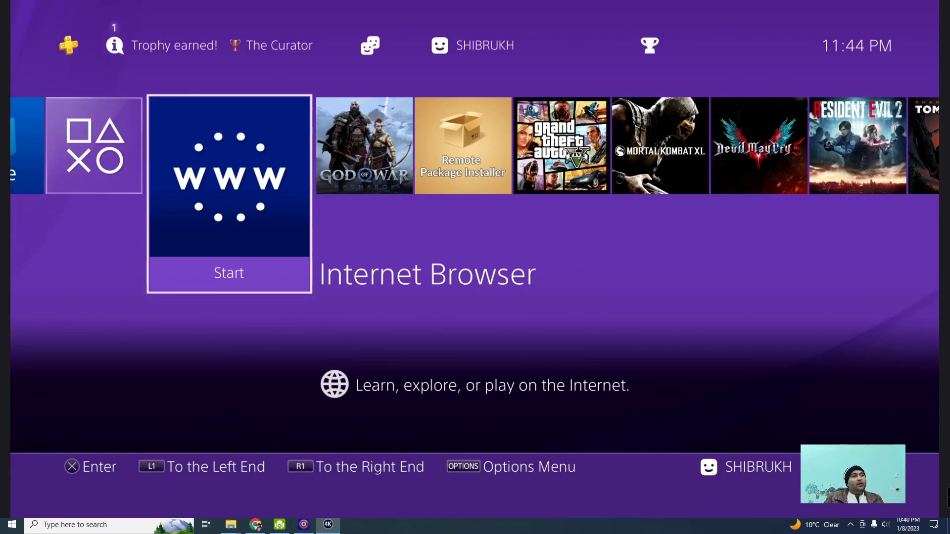
key("Left")
key("Right")
key("Right")
key("Right")
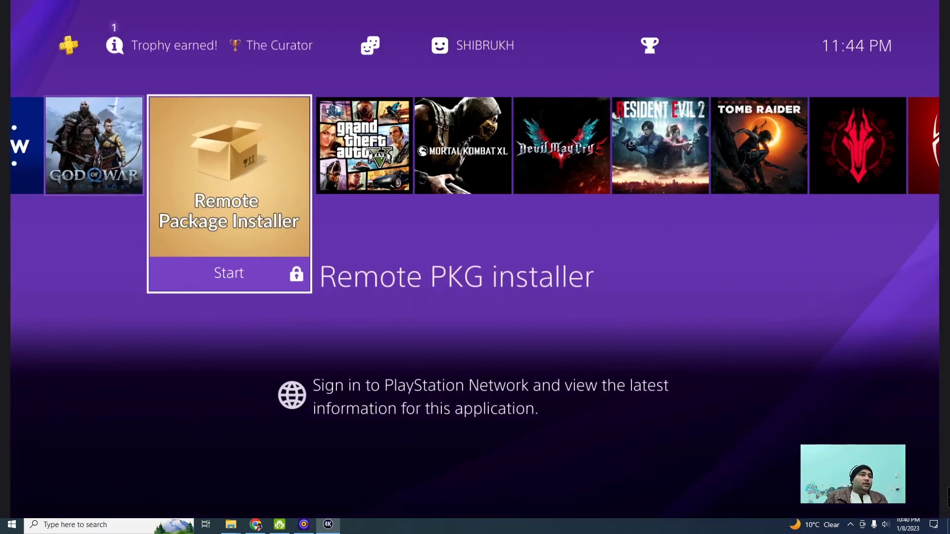
key("Left")
key("Right")
key("Right")
key("Right")
key("Right")
key("Right")
key("Right")
key("Right")
key("Right")
key("Right")
- Open Settings from the PS4 function area above the app row
key("Up")
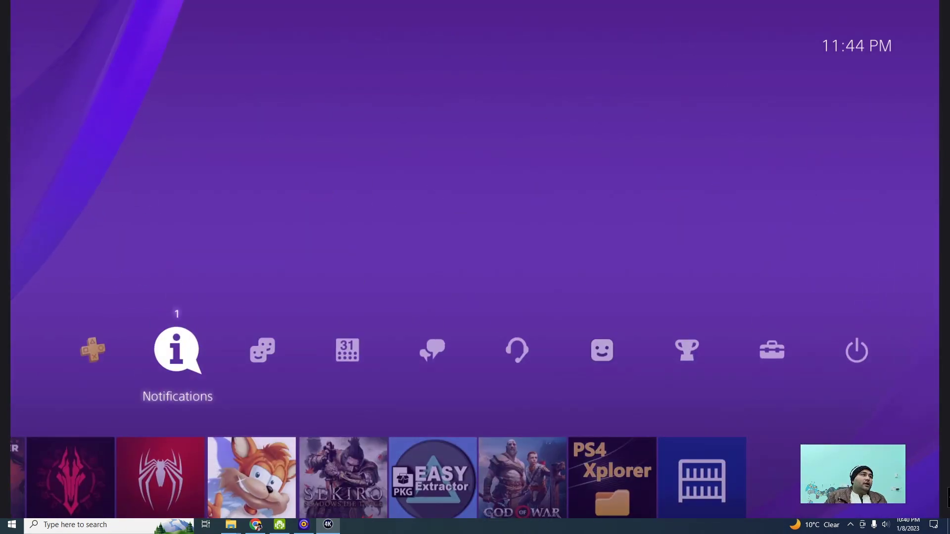
key("Right")
key("Right")
key("Right")
key("Right")
key("Right")
key("Right")
key("Right")
key("Right")
key("Left")
key("Return")
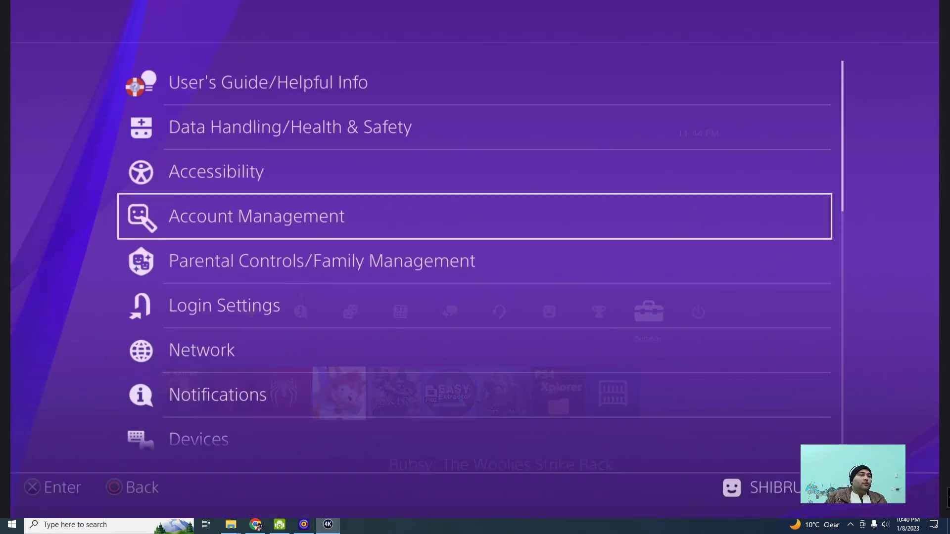
- Look through the PS4 Settings list, going past Storage and System Software Update to the lower entries
key("Down")
key("Down")
key("Down")
key("Down")
key("Down")
key("Down")
key("Down")
key("Down")
key("Down")
key("Up")
key("Up")
key("Up")
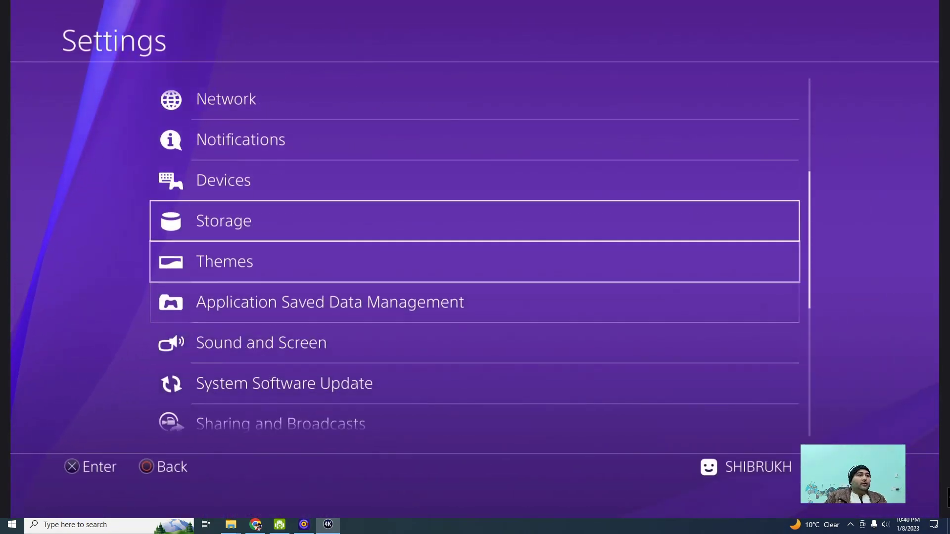
key("Down")
key("Down")
key("Down")
key("Down")
key("Down")
key("Down")
key("Down")
key("Down")
key("Return")
key("Return")
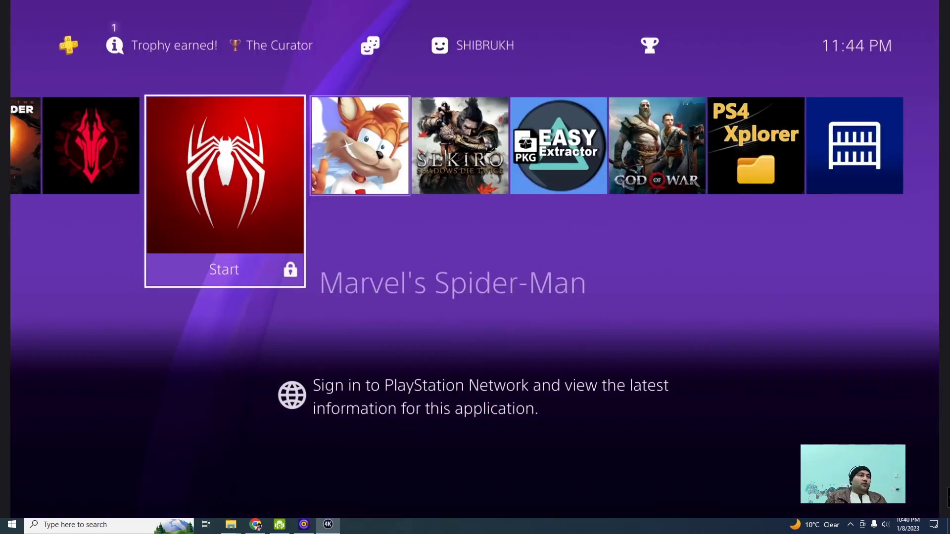
- Go back along the PS4 home screen's app row and select Internet Browser
key("Left")
key("Left")
key("Left")
key("Left")
key("Left")
key("Left")
key("Left")
key("Left")
key("Left")
key("Left")
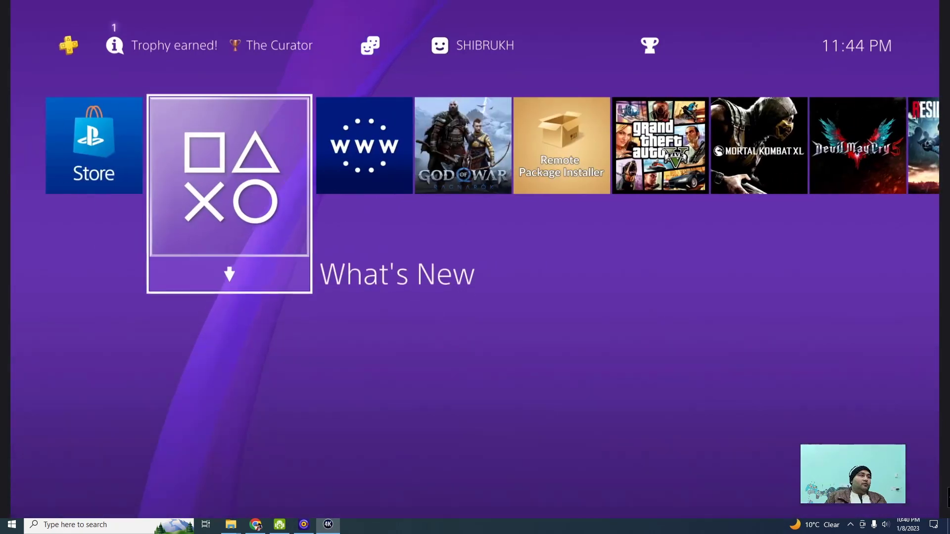
key("Right")
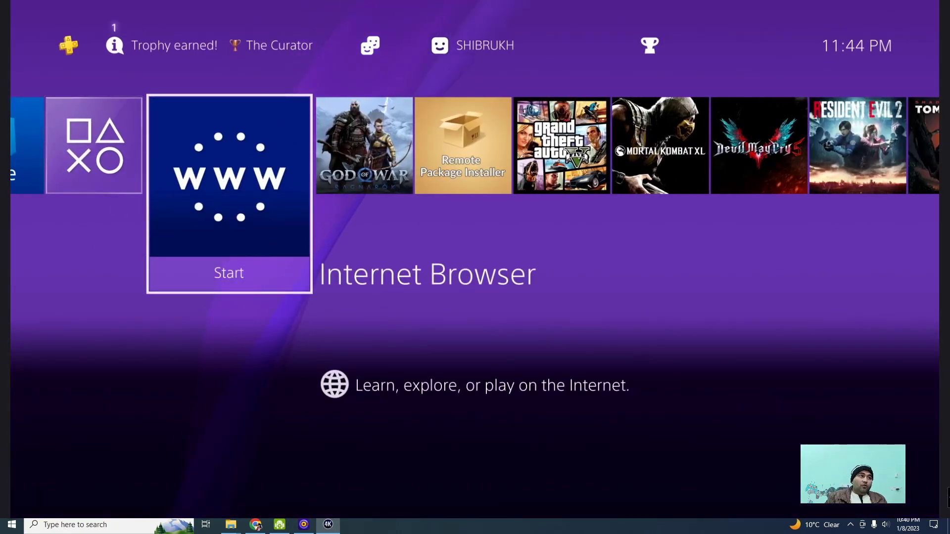
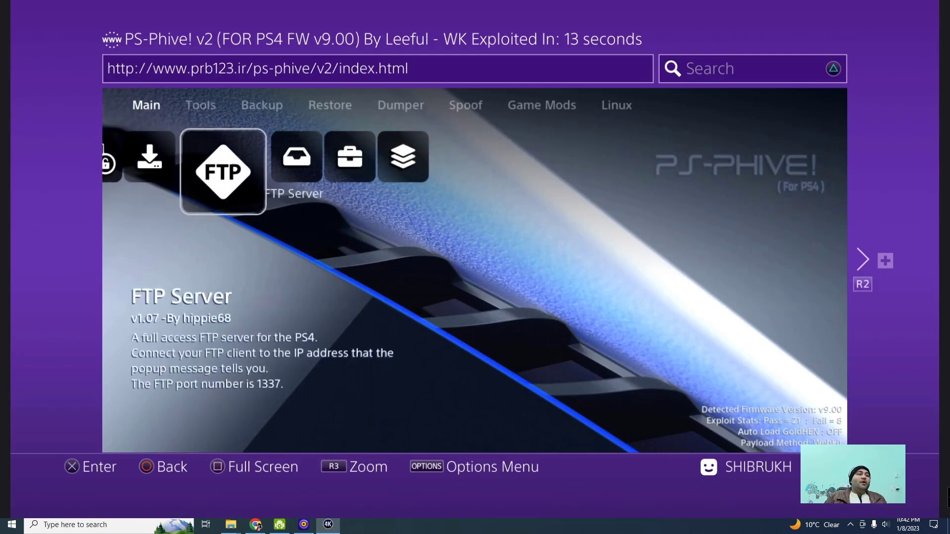
- Load the GoldHEN v2.2.5b7 payload from the Main category of the PS-Phive! v2 page
key("Left")
key("Left")
key("Left")
key("Right")
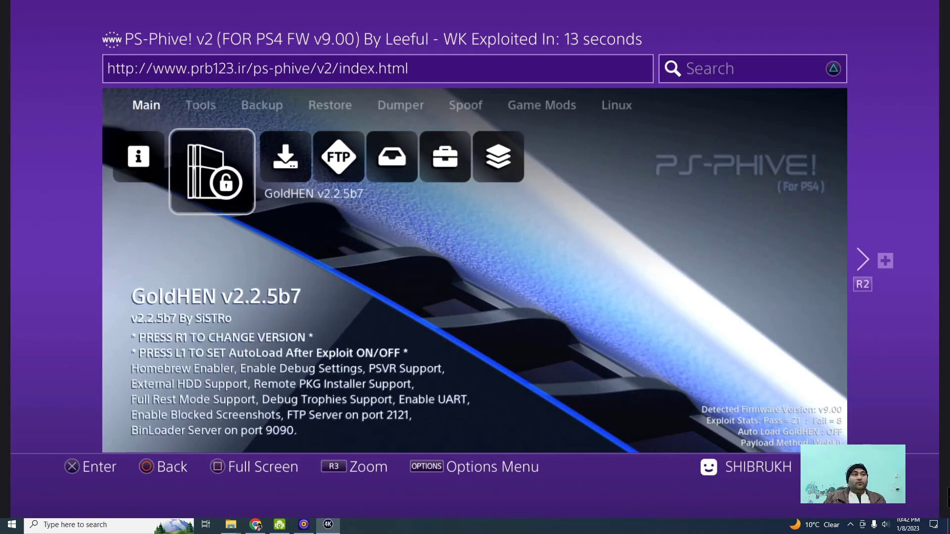
key("Left")
key("Right")
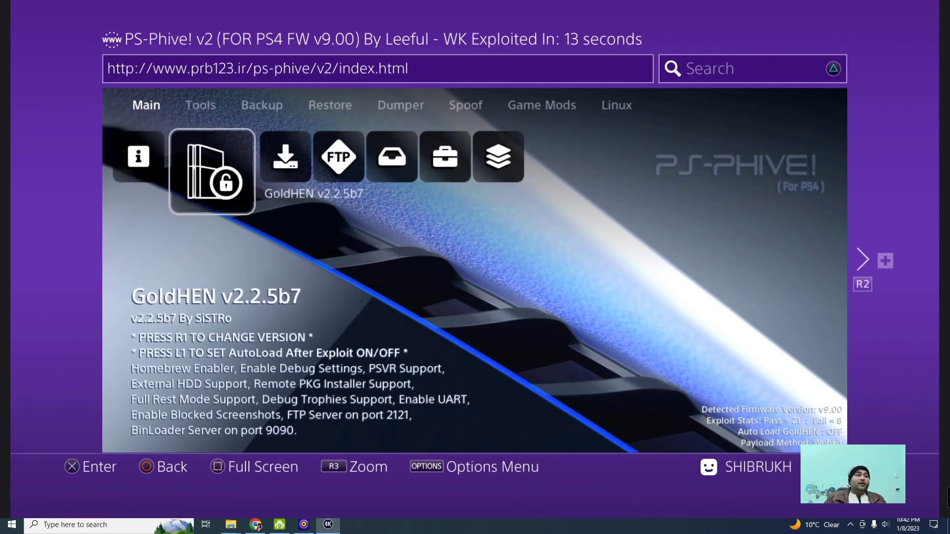
key("Return")
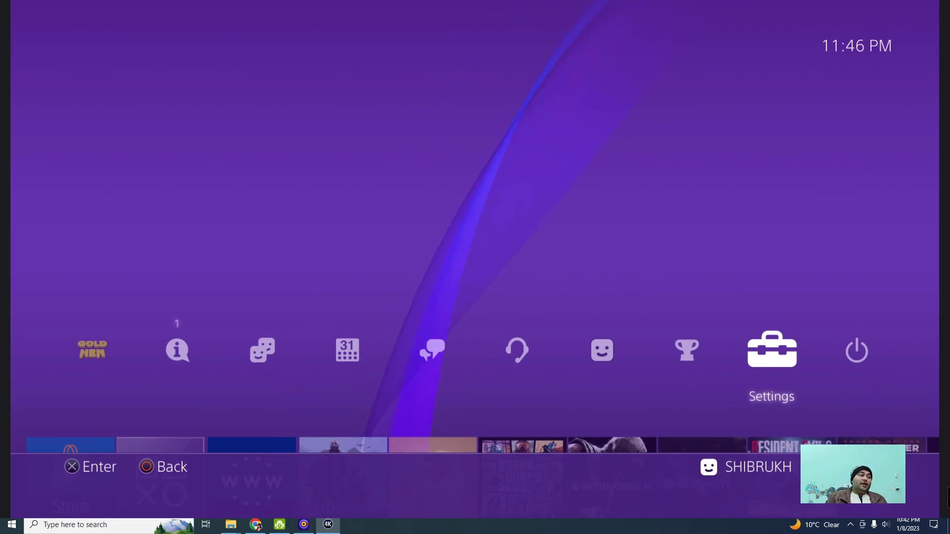
- Open Settings from the PS4 function area
key("Return")
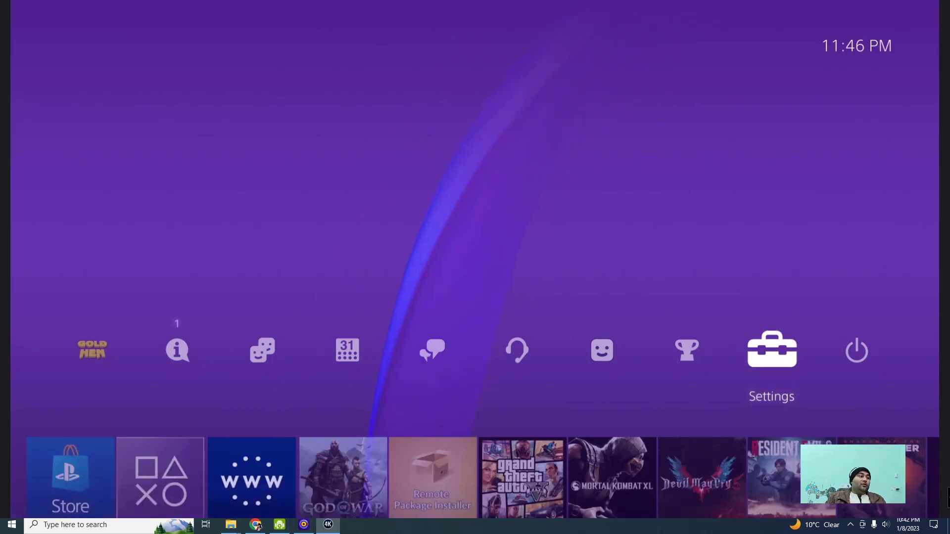